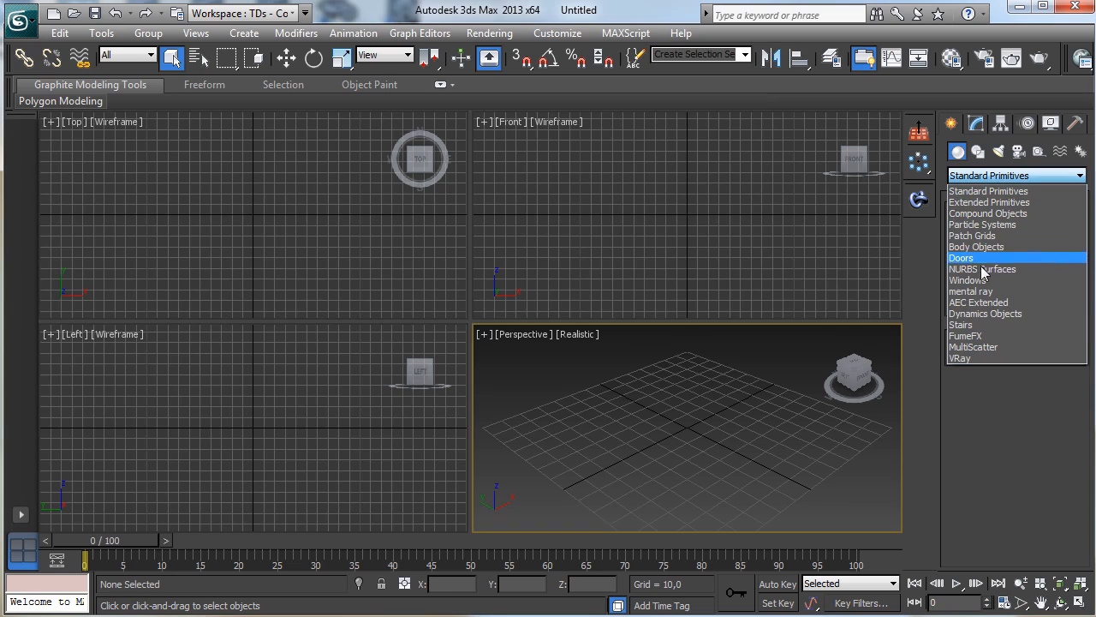
Create a FumeFX container on the grid in the Perspective viewport, about 146 wide, 140 long and 71 high.
{"action": "left_click", "coordinate": [994, 336]}
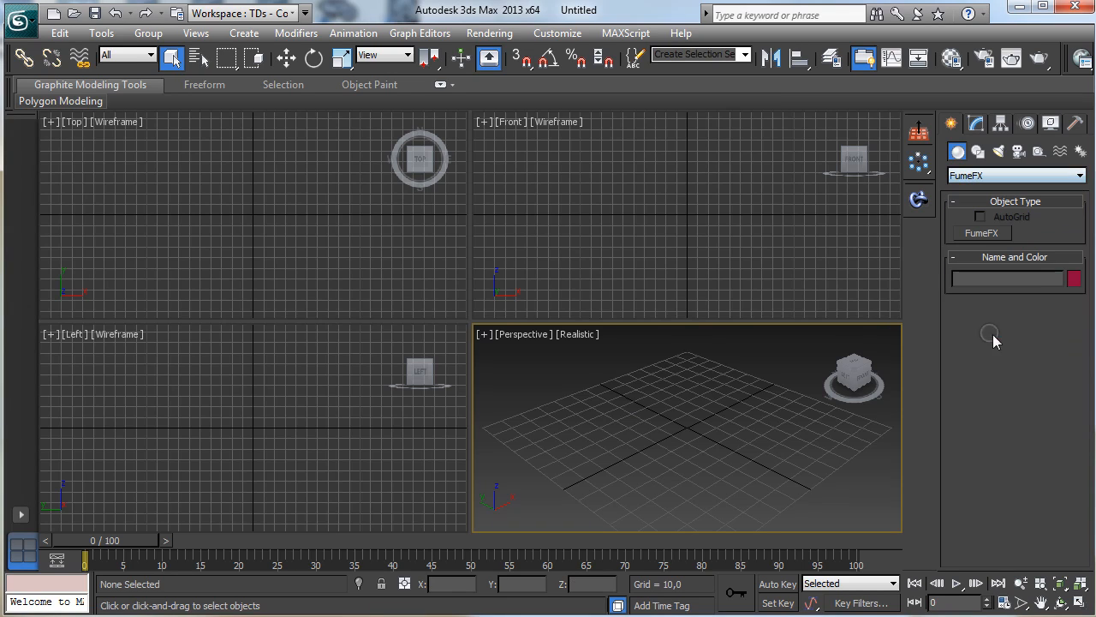
{"action": "left_click", "coordinate": [983, 233]}
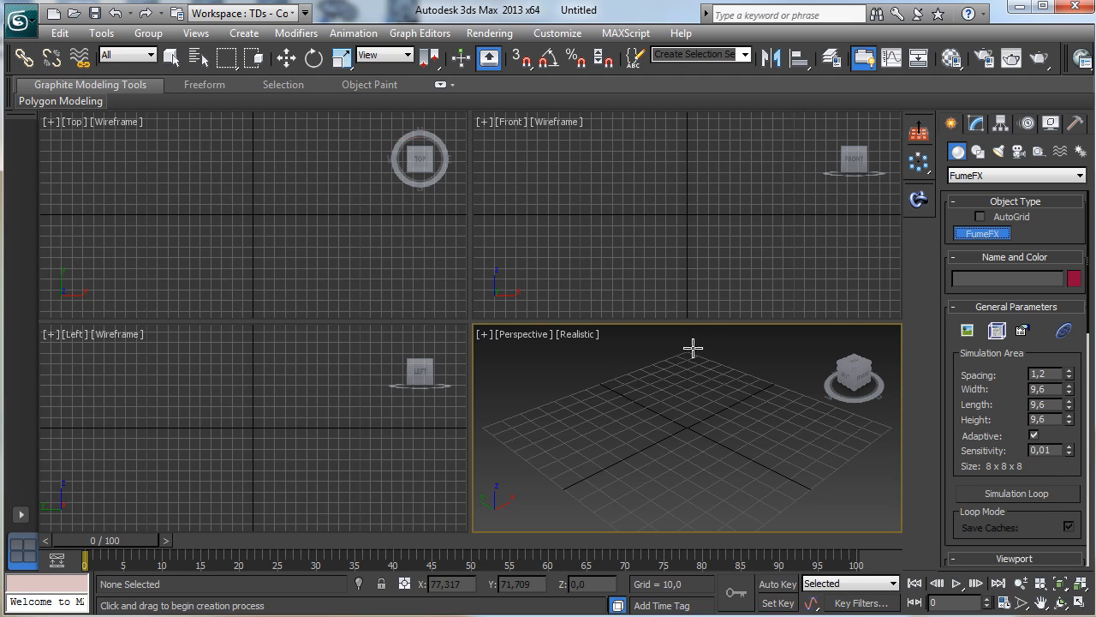
{"action": "left_click_drag", "start_coordinate": [693, 348], "coordinate": [688, 580]}
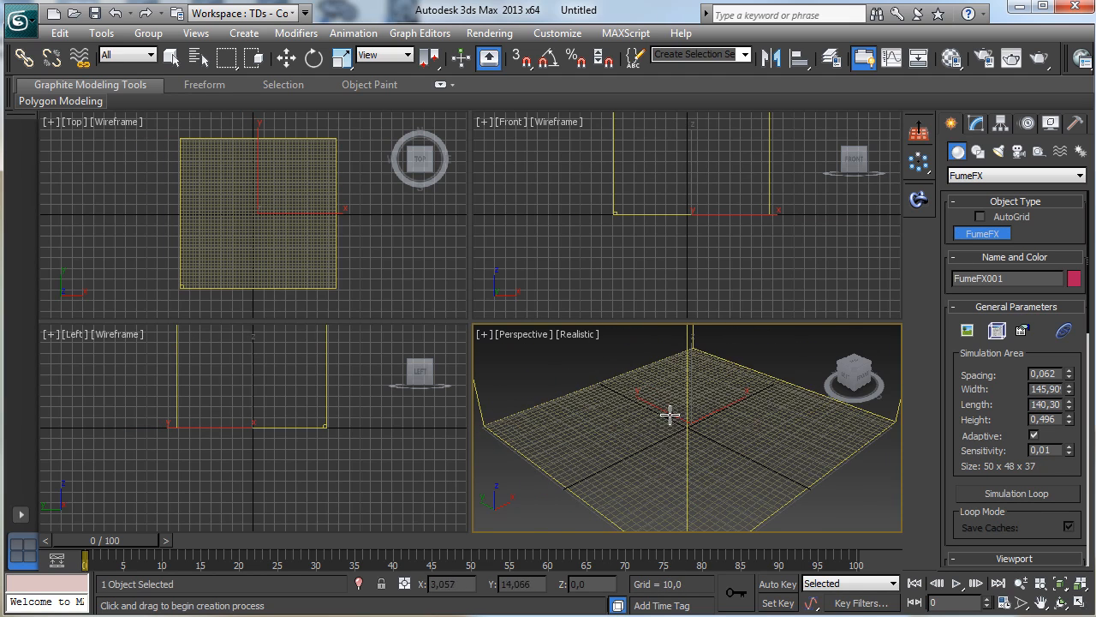
{"action": "left_click", "coordinate": [669, 471]}
{"action": "left_click", "coordinate": [1081, 603]}
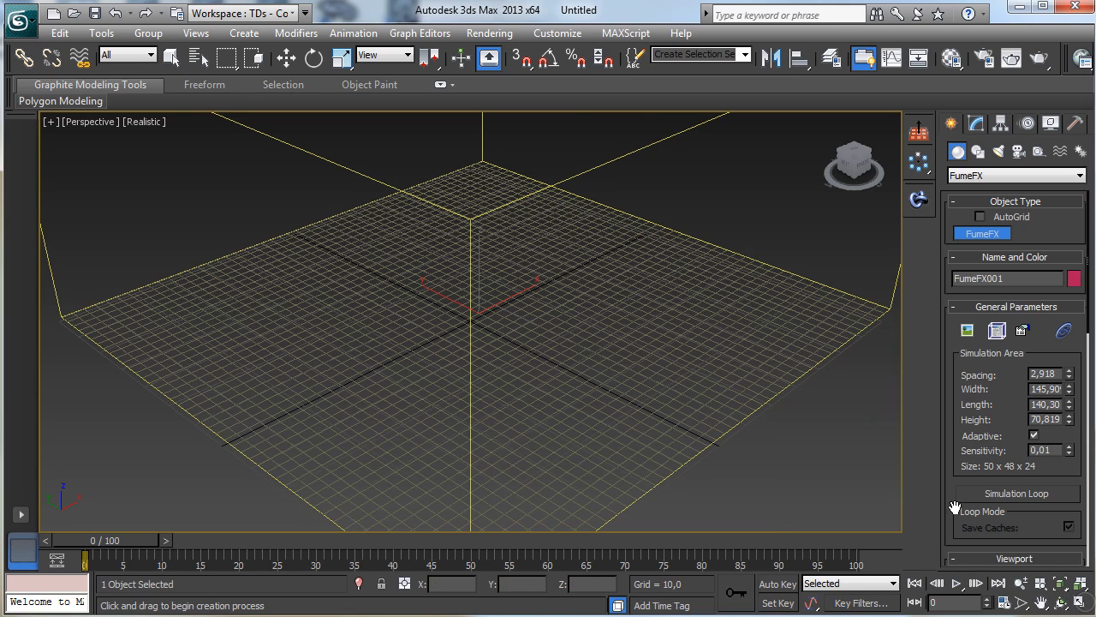
{"action": "left_click", "coordinate": [1020, 584]}
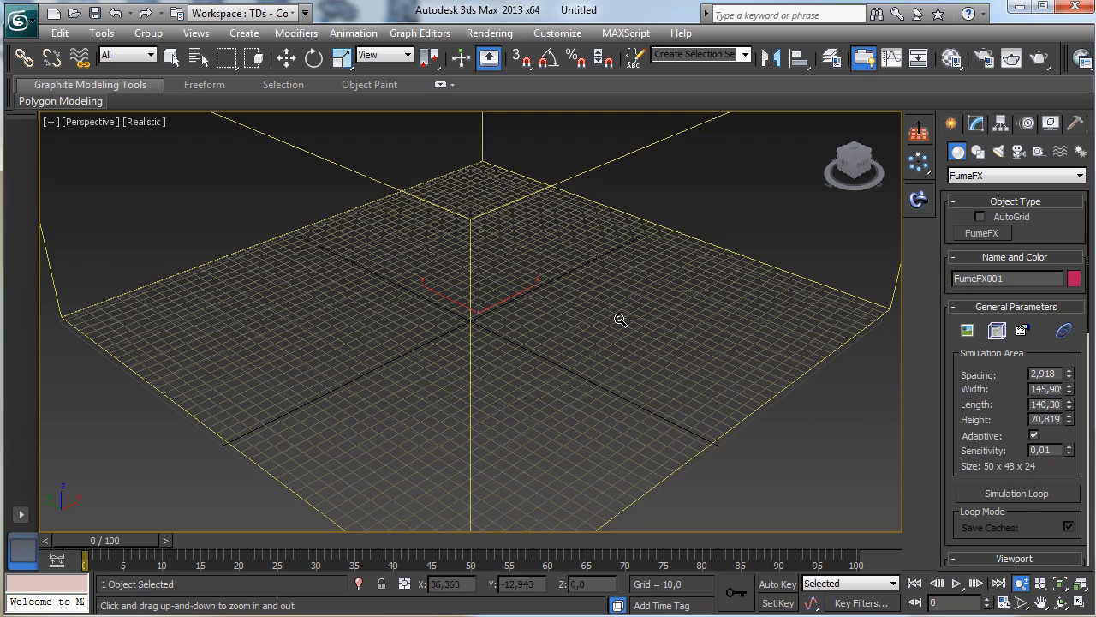
{"action": "left_click_drag", "start_coordinate": [620, 320], "coordinate": [632, 353]}
{"action": "left_click", "coordinate": [1042, 604]}
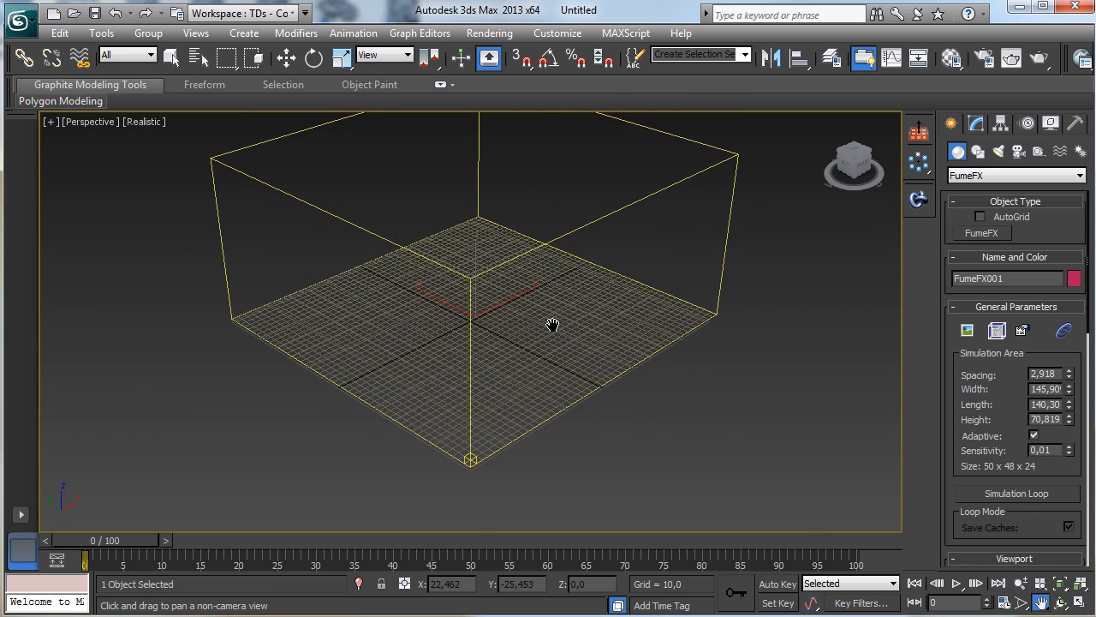
{"action": "left_click_drag", "start_coordinate": [554, 323], "coordinate": [463, 367]}
{"action": "left_click", "coordinate": [1060, 603]}
{"action": "left_click", "coordinate": [171, 56]}
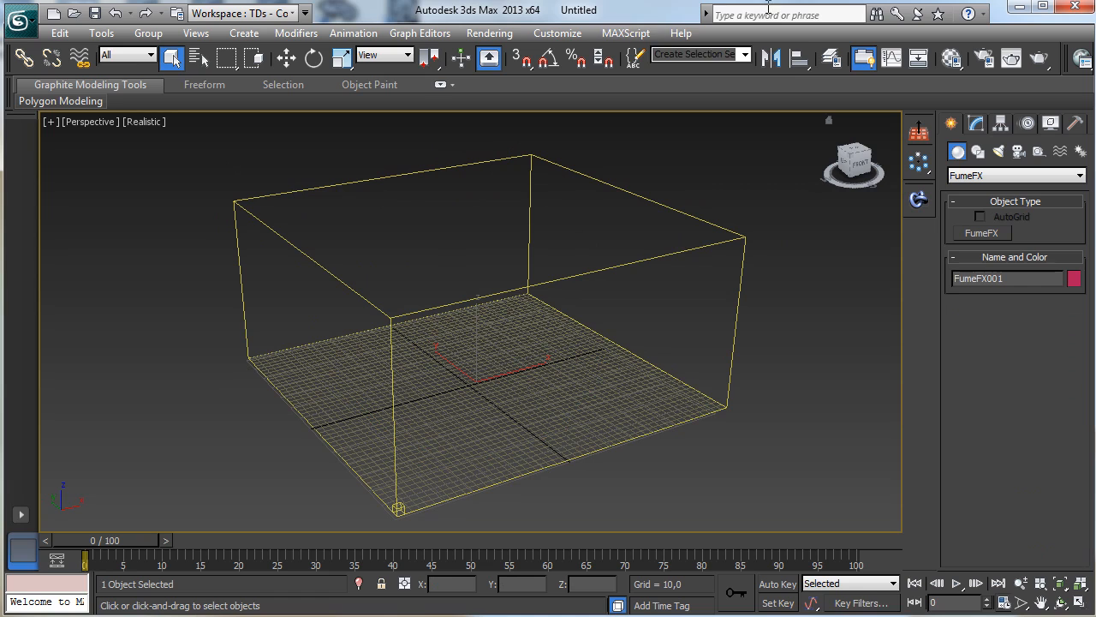
Set the display unit scale to metric centimeters.
{"action": "left_click", "coordinate": [628, 33]}
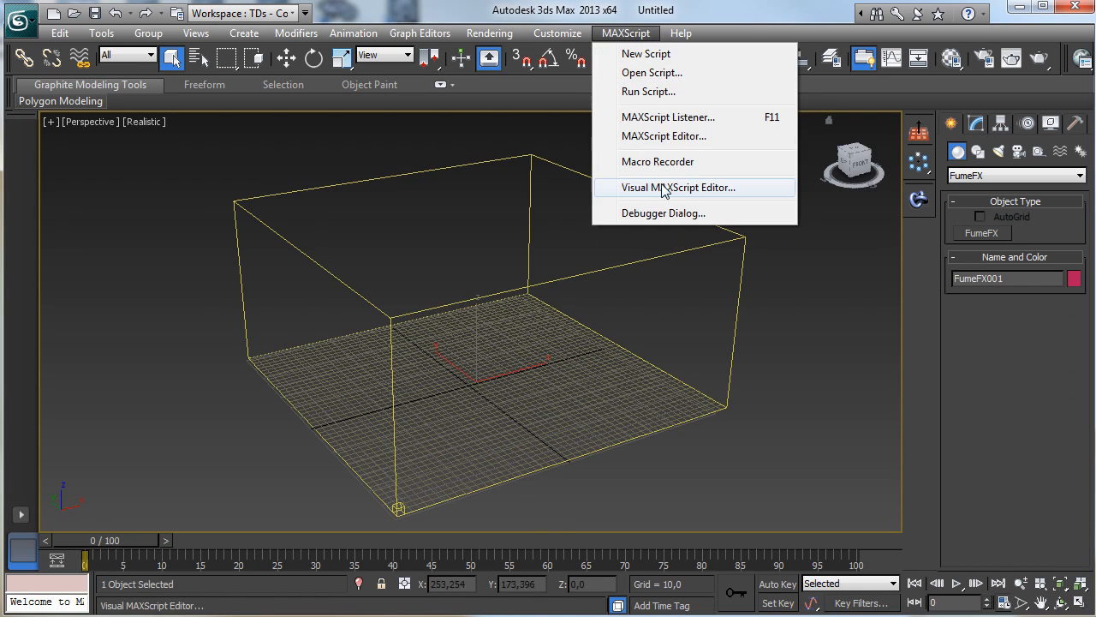
{"action": "mouse_move", "coordinate": [571, 34]}
{"action": "left_click", "coordinate": [615, 255]}
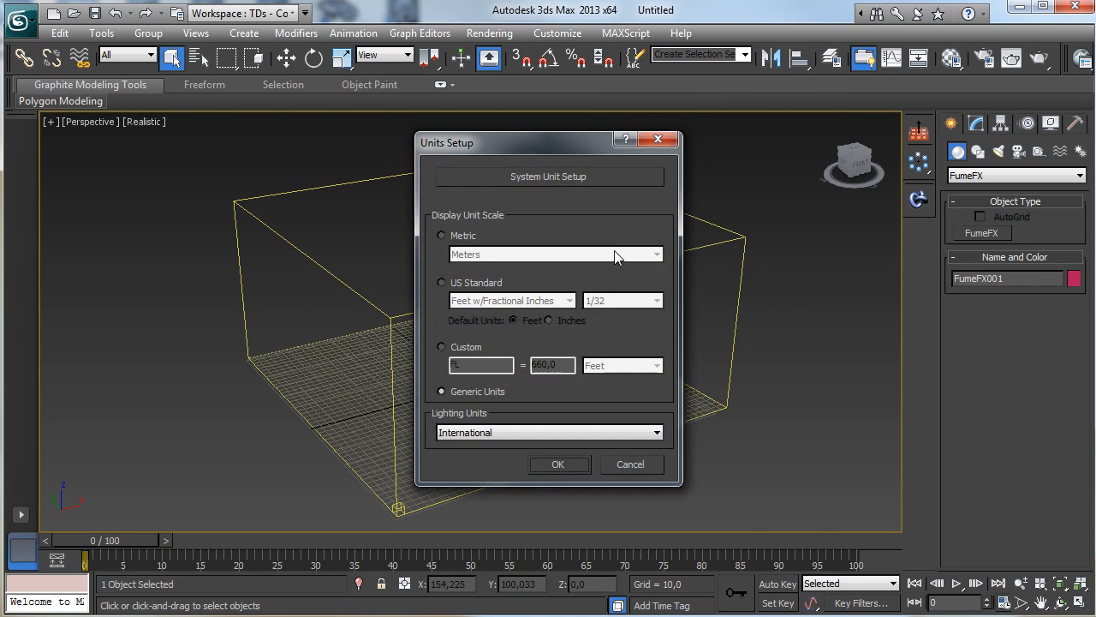
{"action": "left_click", "coordinate": [461, 236]}
{"action": "left_click", "coordinate": [477, 253]}
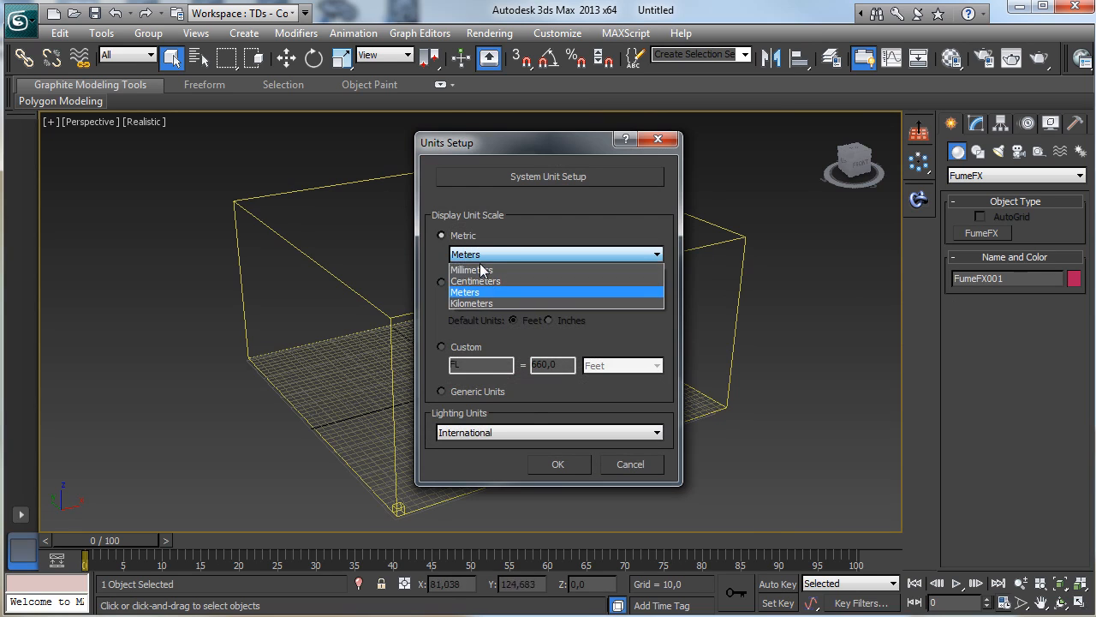
{"action": "left_click", "coordinate": [492, 287]}
{"action": "left_click", "coordinate": [558, 462]}
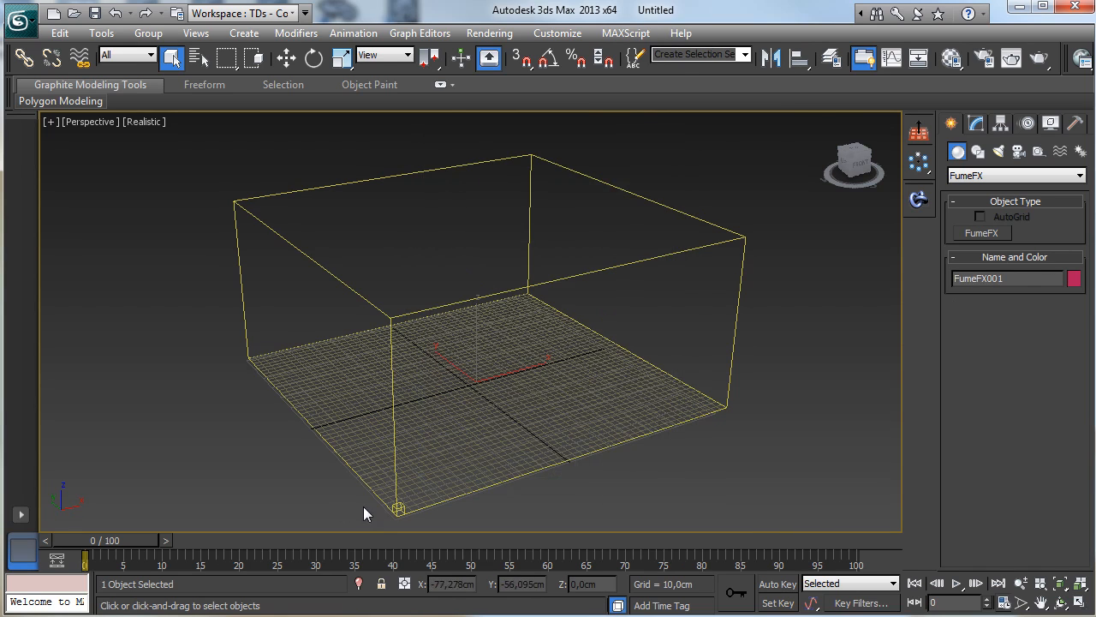
Set the FumeFX container's width to 600 cm, length to 600 cm and height to 300 cm.
{"action": "left_click", "coordinate": [976, 123]}
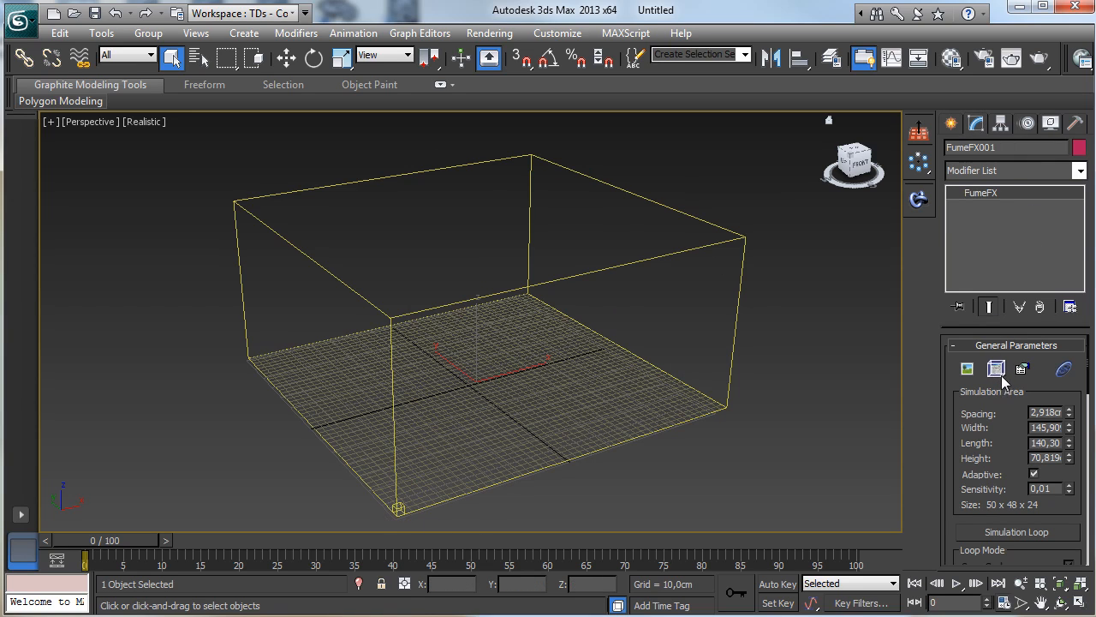
{"action": "double_click", "coordinate": [1044, 429]}
{"action": "key", "text": "Tab"}
{"action": "type", "text": "6"}
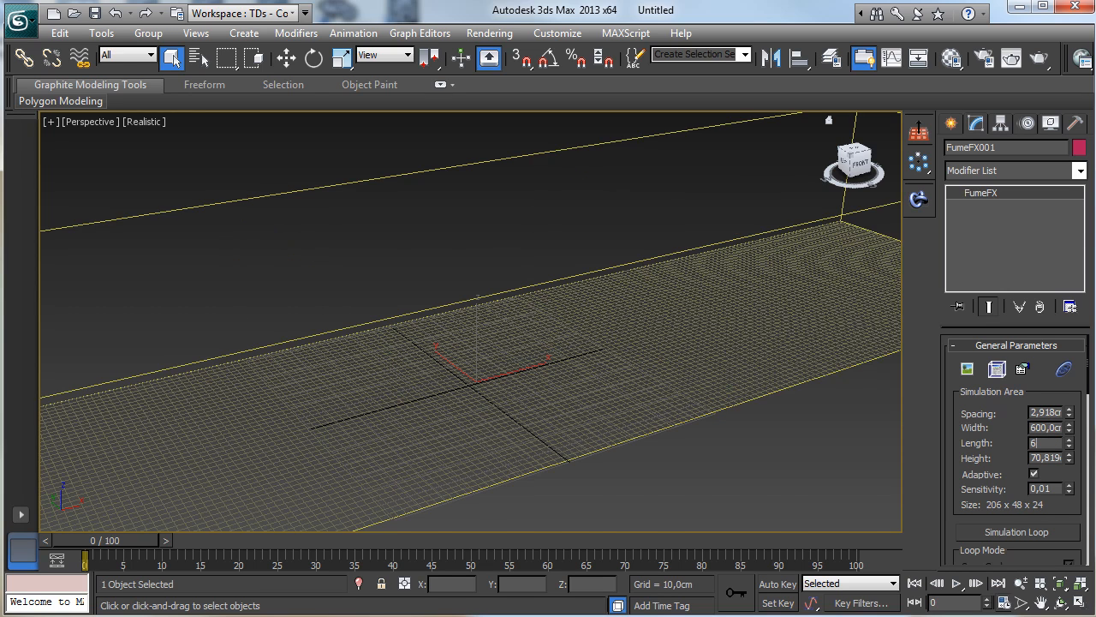
{"action": "type", "text": "00"}
{"action": "key", "text": "Tab"}
{"action": "type", "text": "30"}
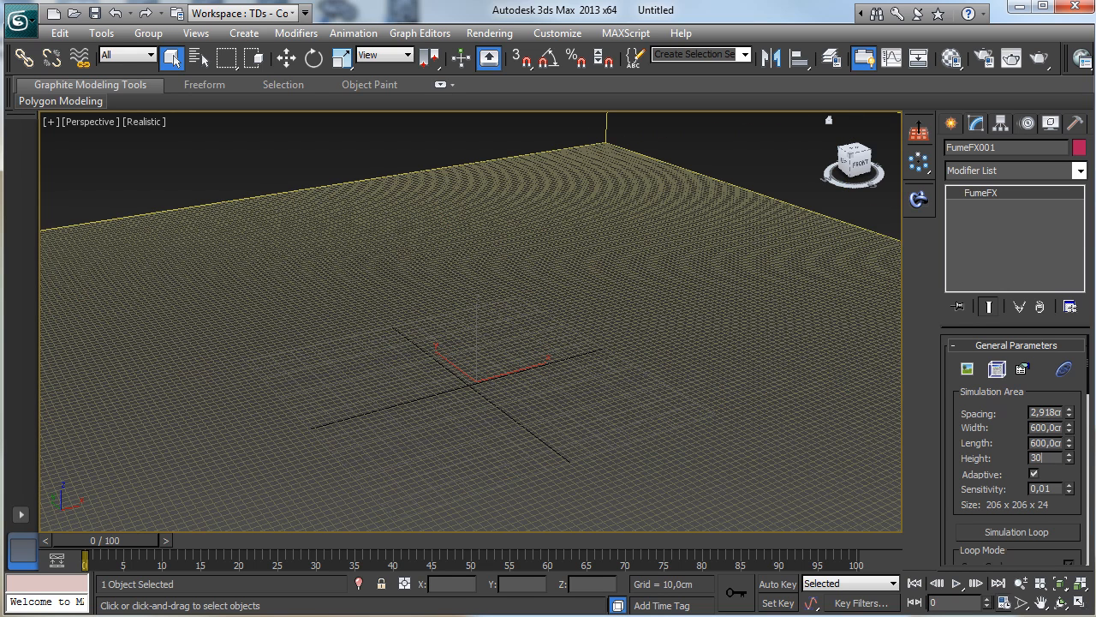
{"action": "type", "text": "0"}
{"action": "key", "text": "Return"}
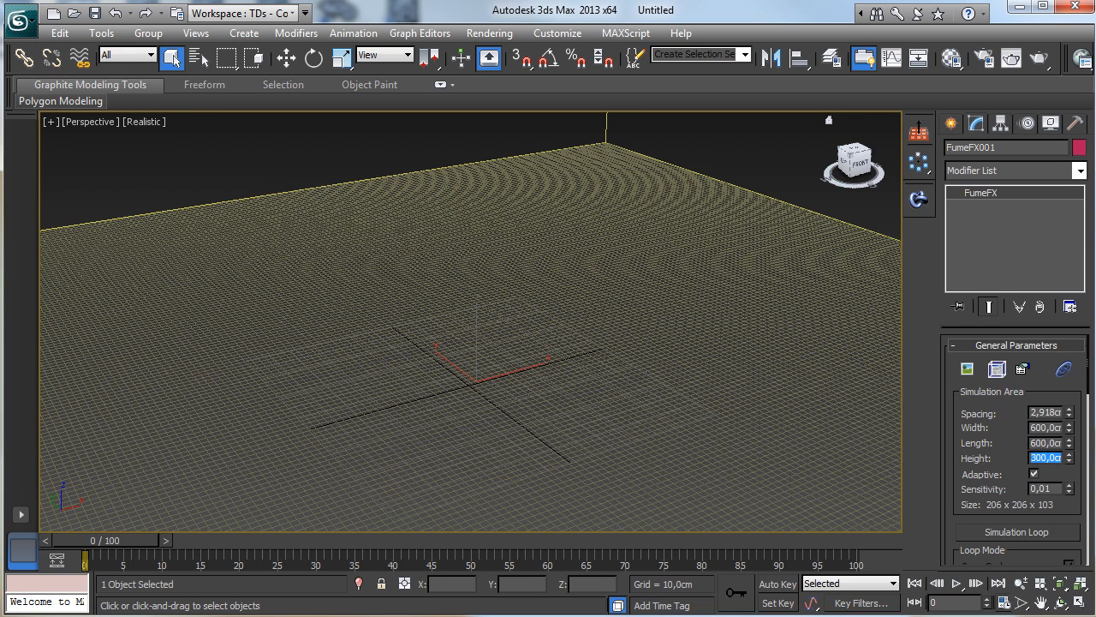
Open the container's FumeFX settings window and arrange it and the Output Preview window so the container stays visible.
{"action": "left_click", "coordinate": [1021, 583]}
{"action": "left_click_drag", "start_coordinate": [660, 326], "coordinate": [750, 519]}
{"action": "left_click", "coordinate": [1041, 603]}
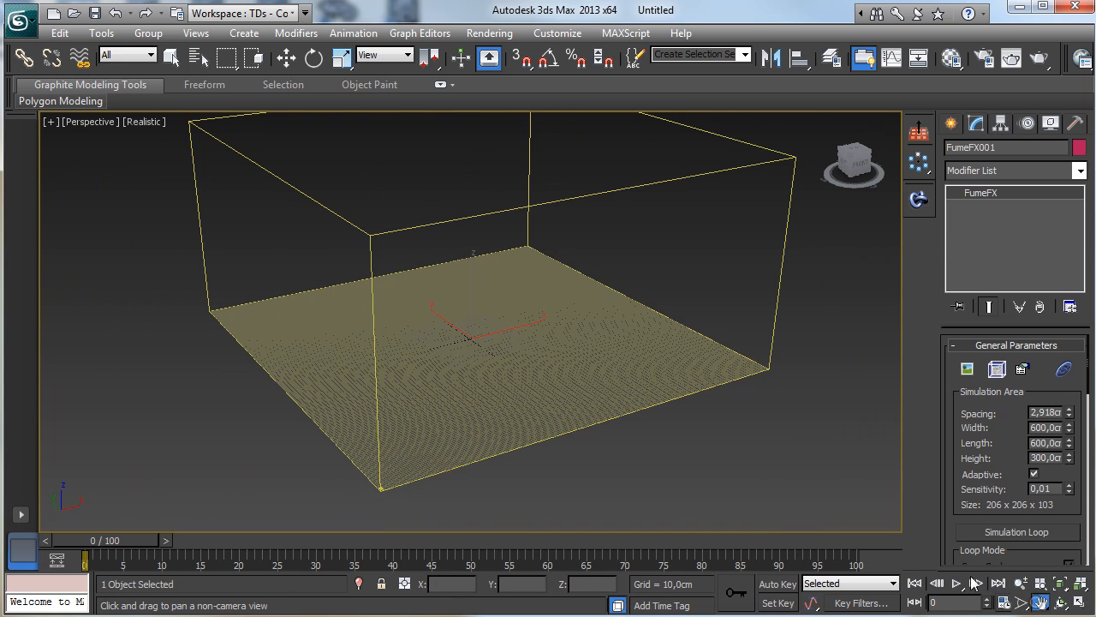
{"action": "left_click_drag", "start_coordinate": [582, 338], "coordinate": [560, 375]}
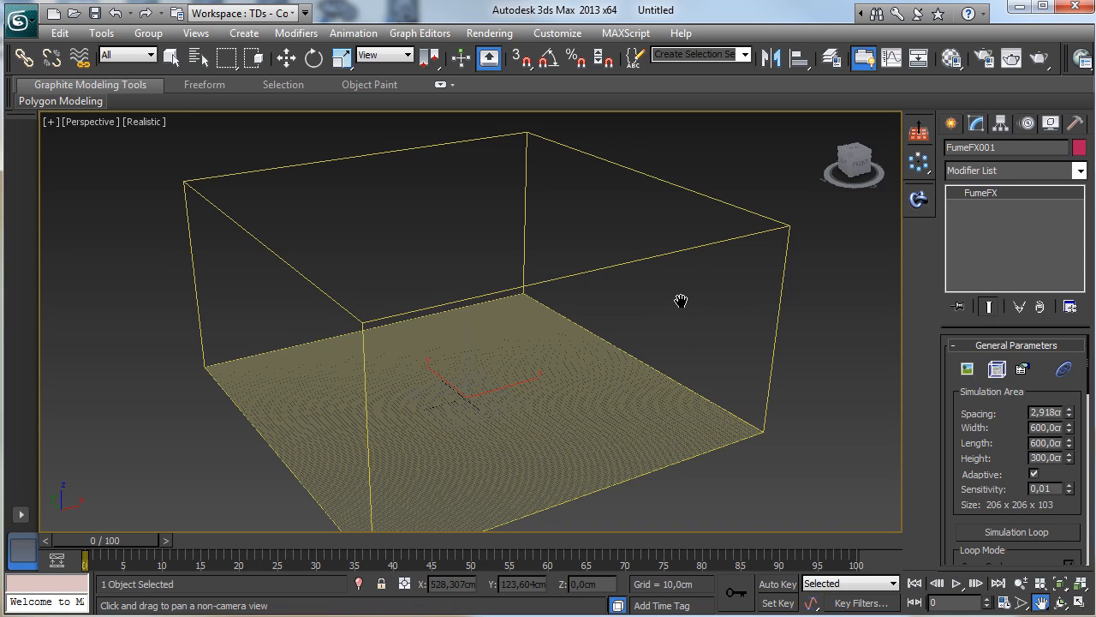
{"action": "left_click", "coordinate": [997, 369]}
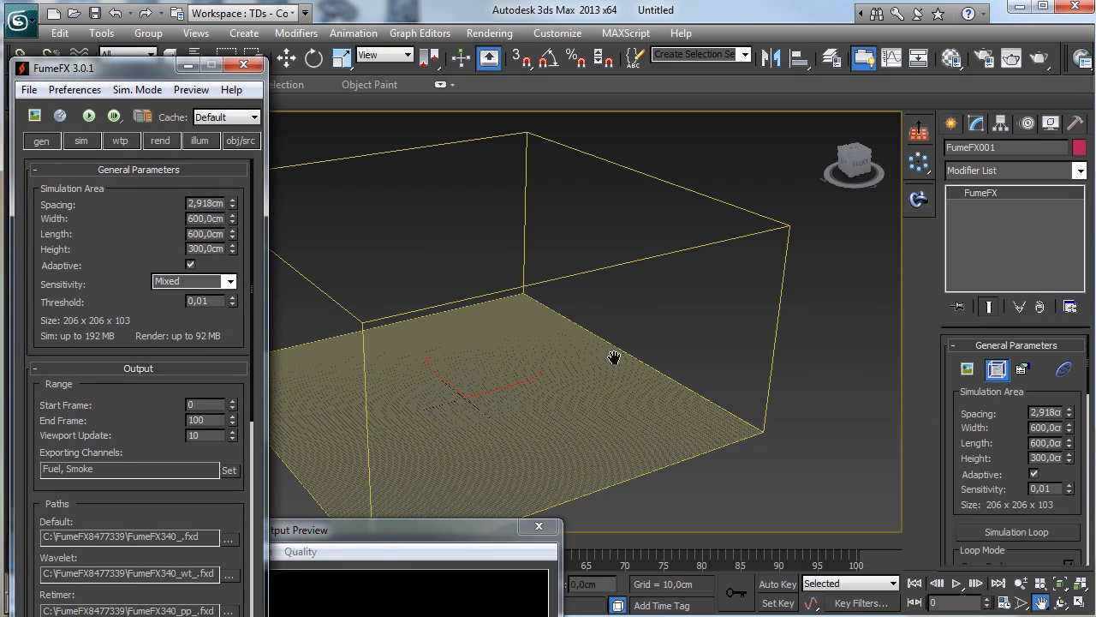
{"action": "left_click_drag", "start_coordinate": [373, 539], "coordinate": [885, 262]}
{"action": "left_click_drag", "start_coordinate": [688, 237], "coordinate": [888, 314]}
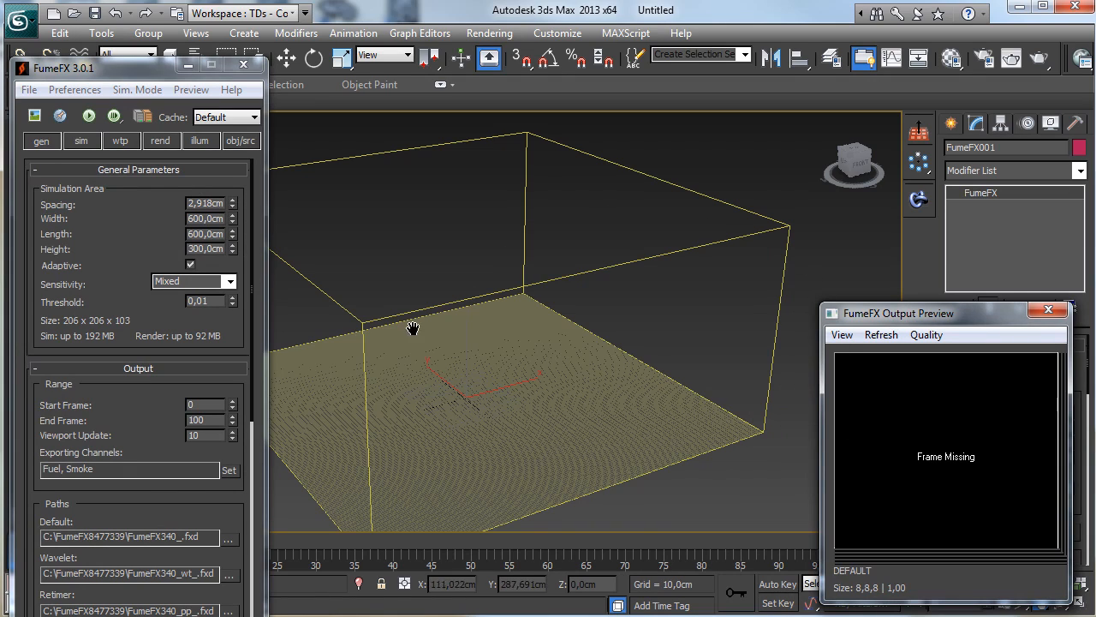
{"action": "left_click_drag", "start_coordinate": [129, 69], "coordinate": [124, 46]}
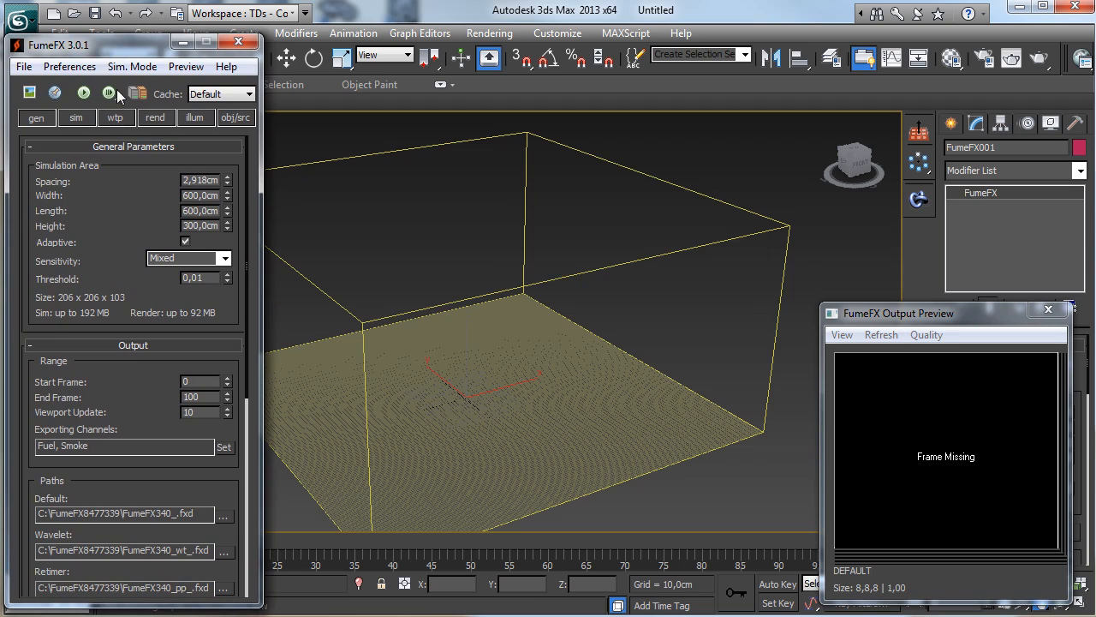
Examine the container's Wavelet Turbulence and Post Processing parameters, ending back at the general parameters.
{"action": "left_click", "coordinate": [112, 119]}
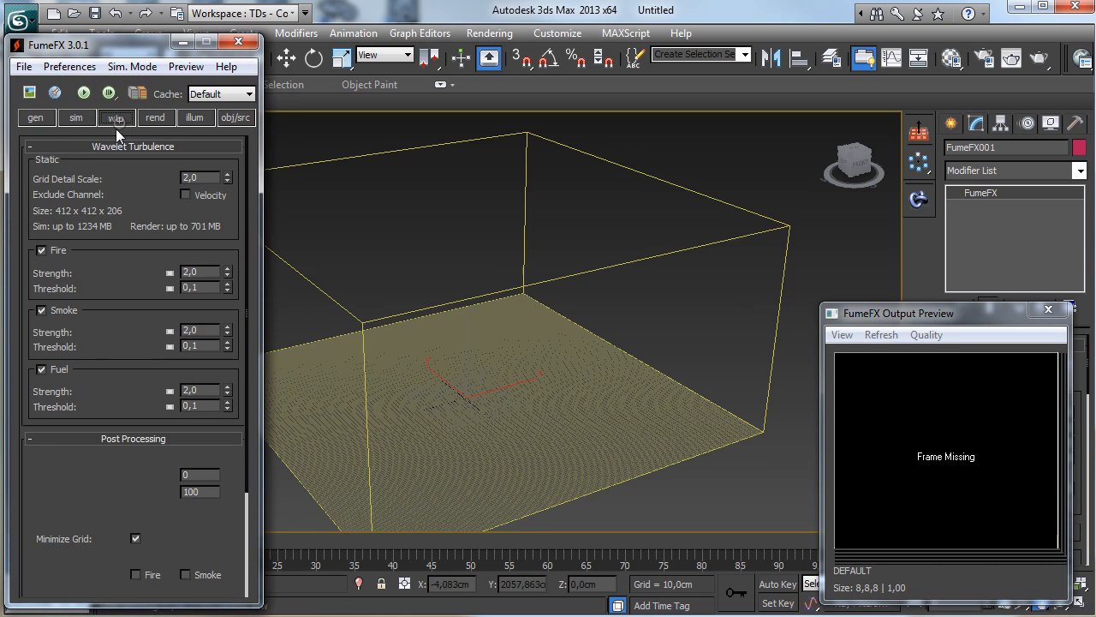
{"action": "left_click_drag", "start_coordinate": [100, 351], "coordinate": [155, 147]}
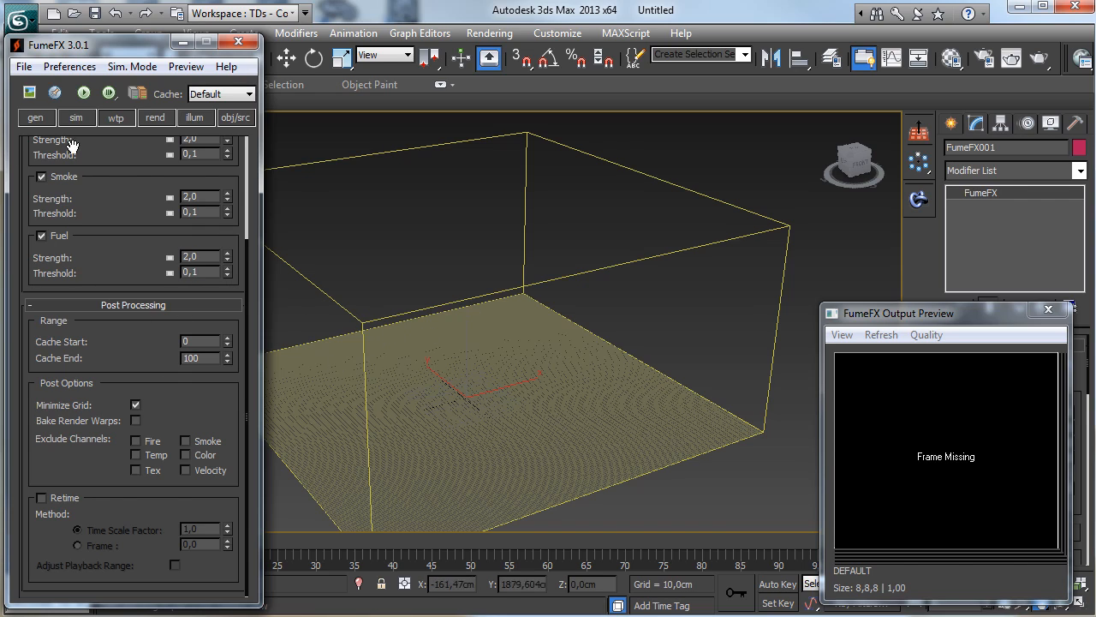
{"action": "left_click", "coordinate": [35, 118]}
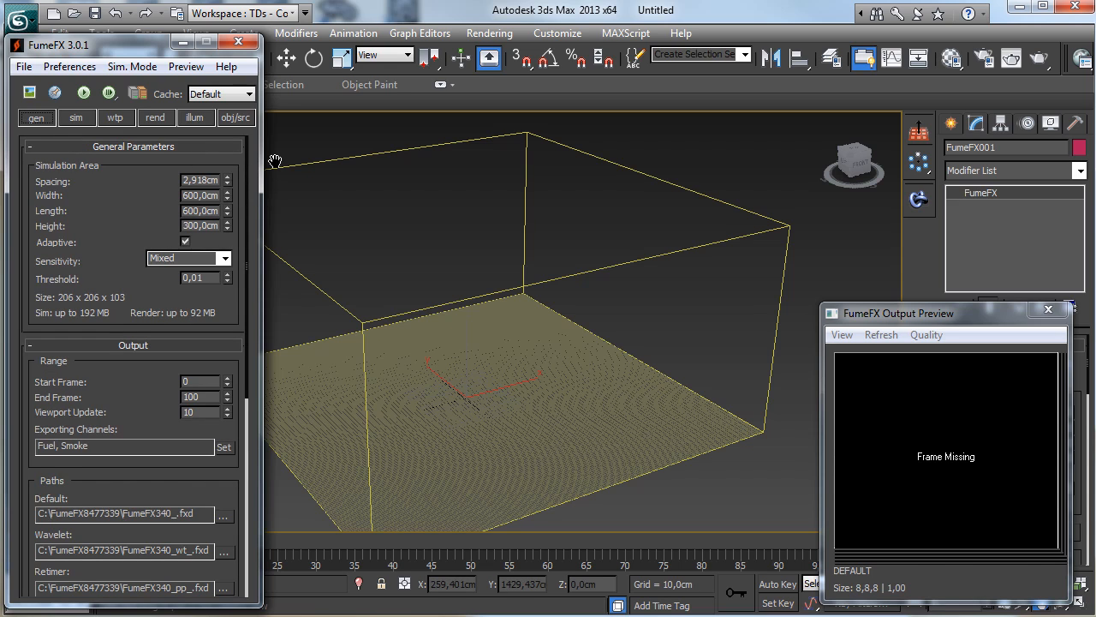
Create a spherical FumeFX Simple Source helper about 67 cm in diameter near the front corner inside the container.
{"action": "left_click", "coordinate": [952, 125]}
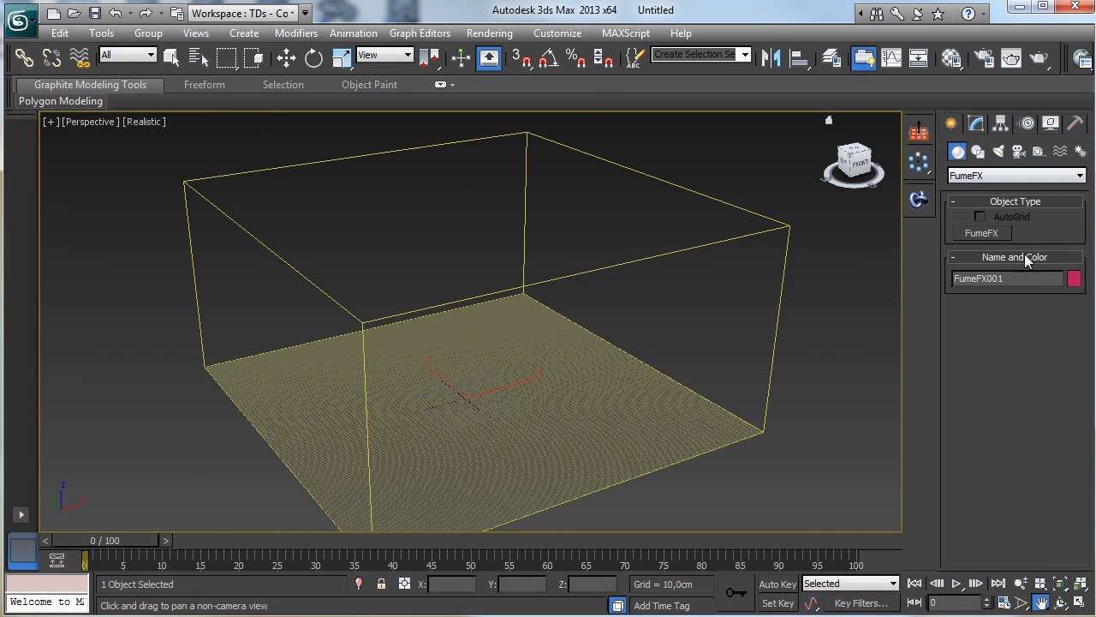
{"action": "left_click", "coordinate": [1039, 151]}
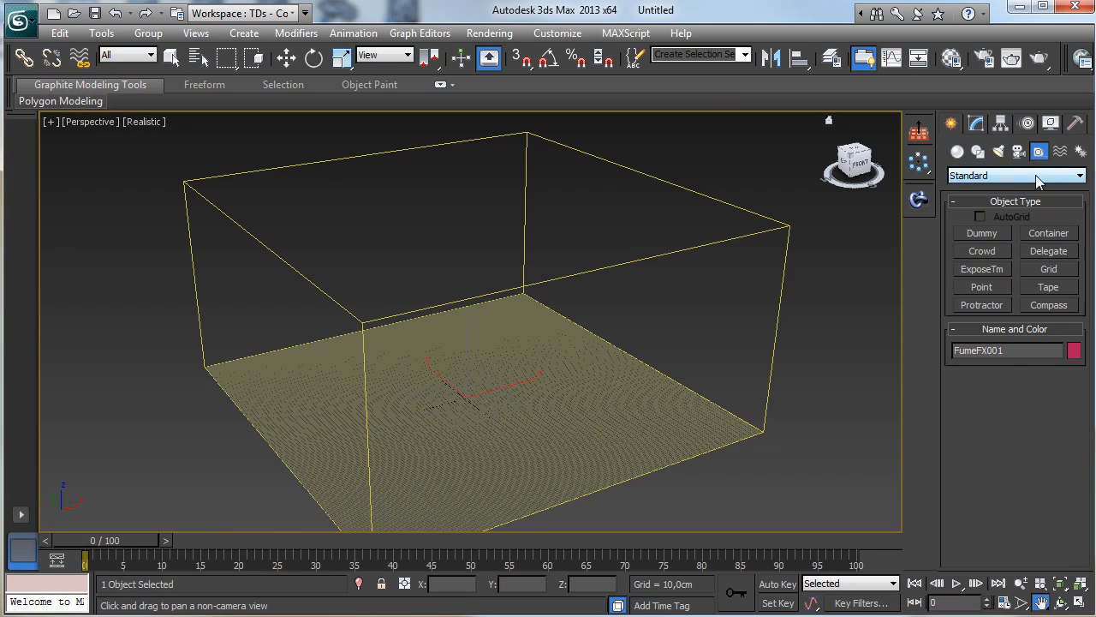
{"action": "left_click", "coordinate": [1033, 174]}
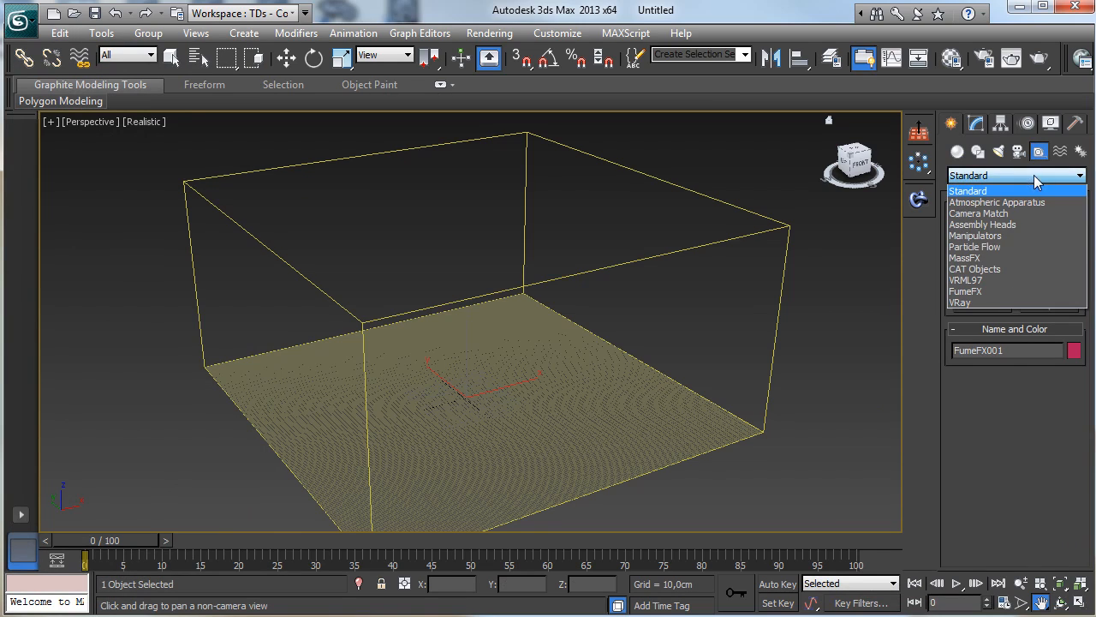
{"action": "left_click", "coordinate": [994, 291]}
{"action": "left_click", "coordinate": [985, 233]}
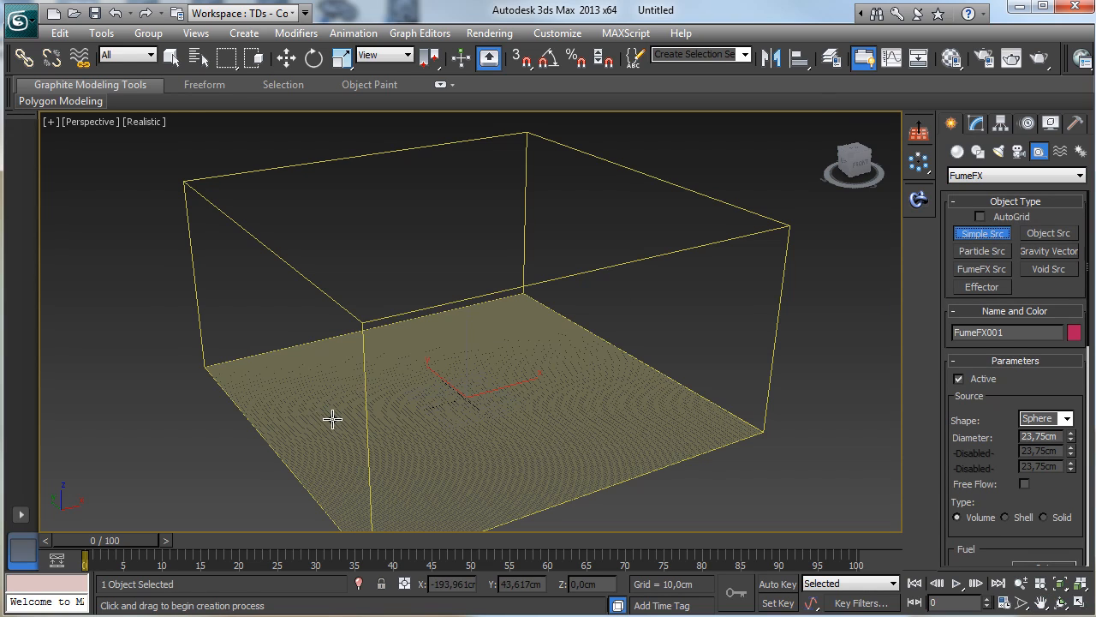
{"action": "left_click_drag", "start_coordinate": [330, 421], "coordinate": [324, 356]}
Set the Simple Source sphere's diameter to 41.814 cm.
{"action": "left_click", "coordinate": [291, 62]}
{"action": "left_click", "coordinate": [1060, 599]}
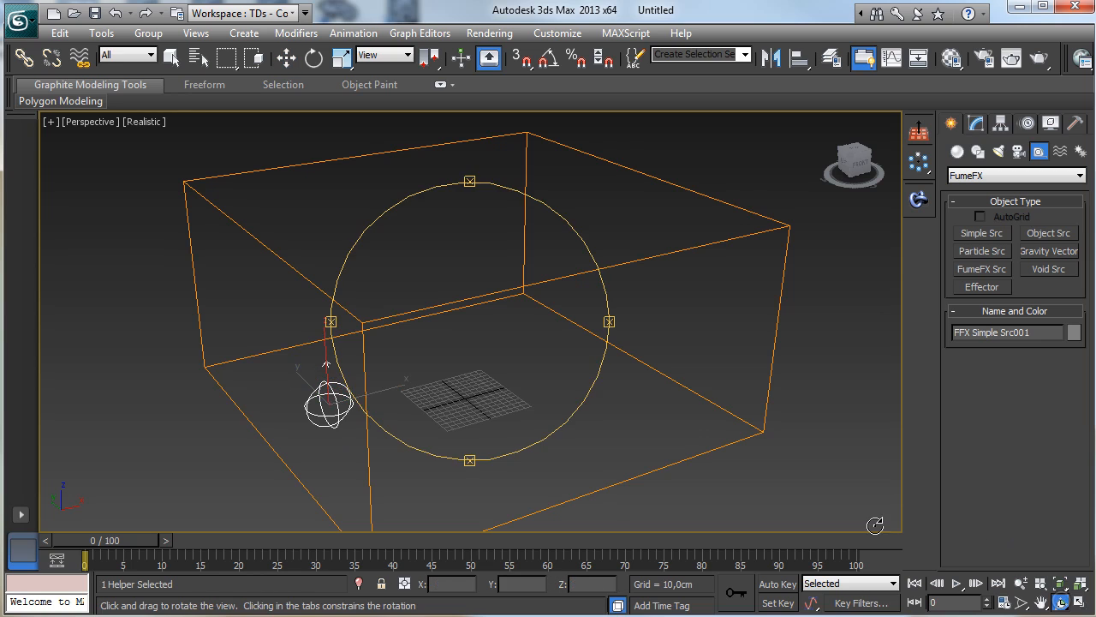
{"action": "left_click_drag", "start_coordinate": [503, 371], "coordinate": [436, 331]}
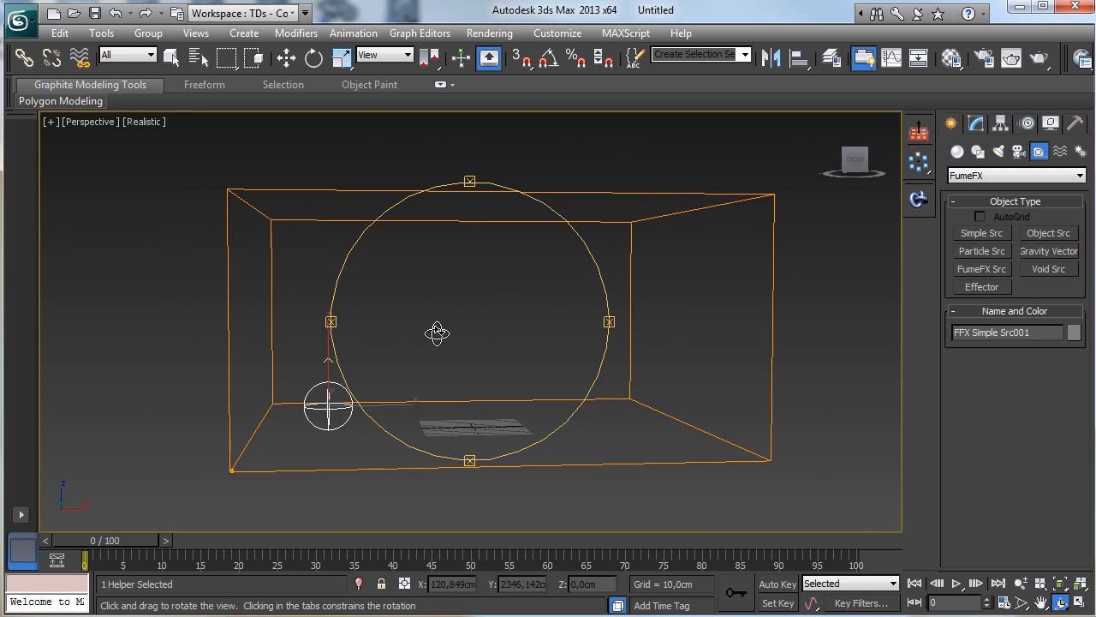
{"action": "left_click", "coordinate": [976, 124]}
{"action": "left_click_drag", "start_coordinate": [1071, 431], "coordinate": [1070, 450]}
{"action": "mouse_move", "coordinate": [504, 350]}
{"action": "left_mouse_down"}
{"action": "mouse_move", "coordinate": [536, 364]}
{"action": "mouse_move", "coordinate": [516, 362]}
{"action": "left_mouse_up"}
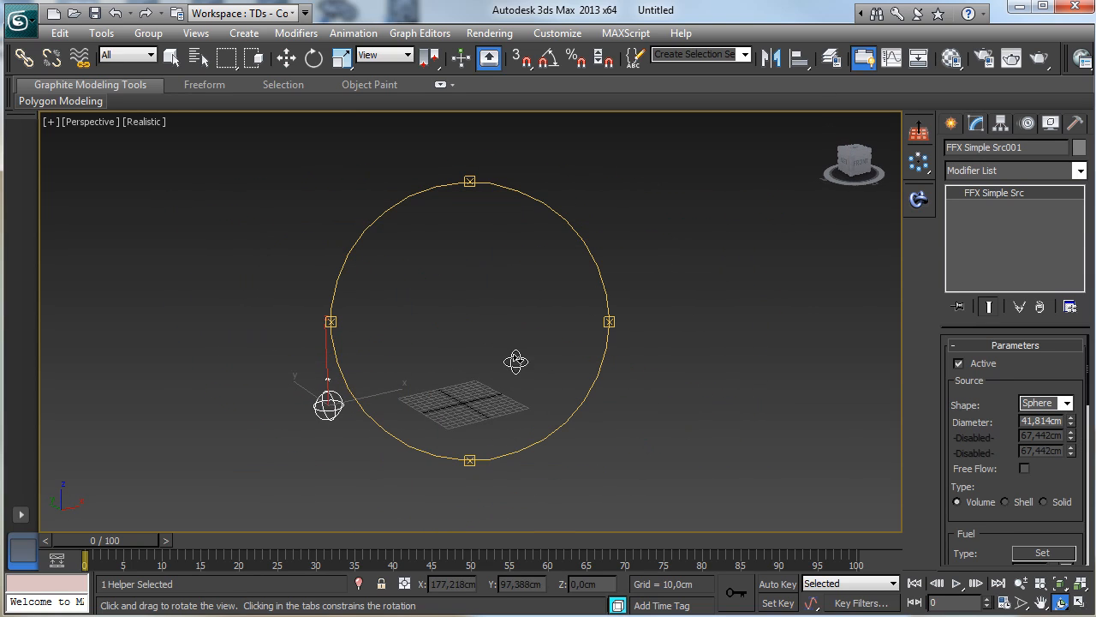
{"action": "left_click", "coordinate": [174, 60]}
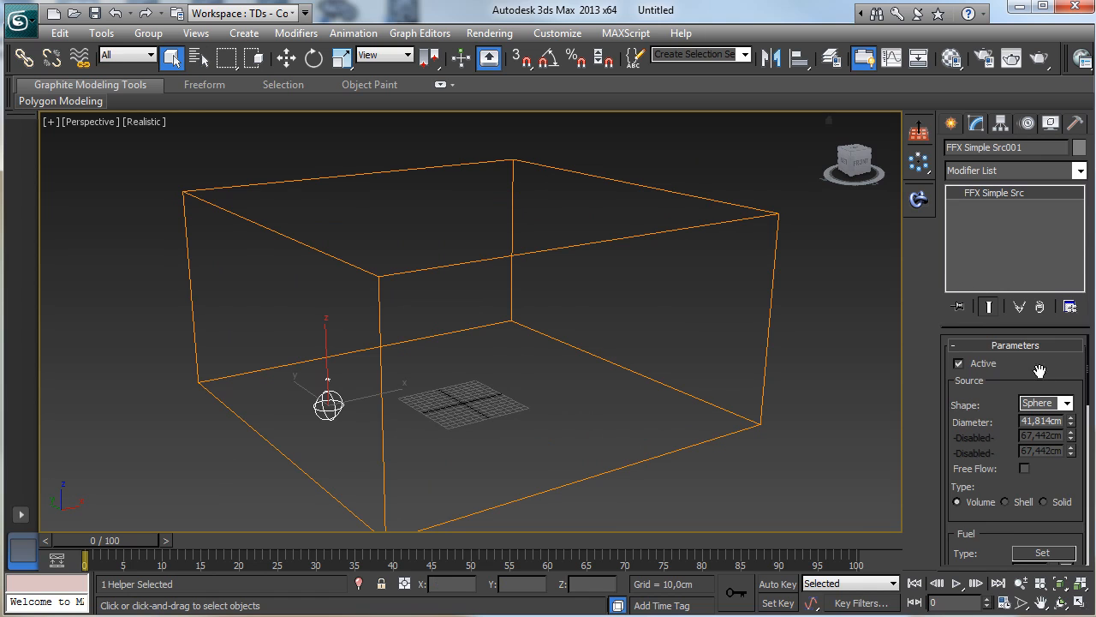
Select the FumeFX container and add the spherical Simple Source to its list of objects and sources.
{"action": "scroll", "coordinate": [1039, 370], "scroll_direction": "down", "scroll_amount": 5}
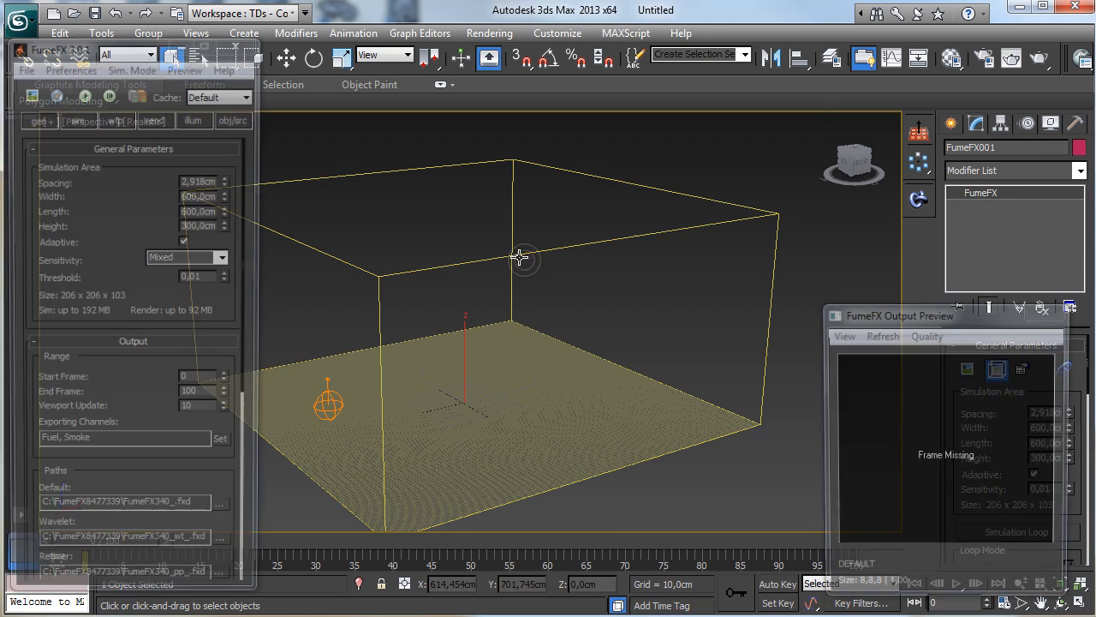
{"action": "double_click", "coordinate": [517, 254]}
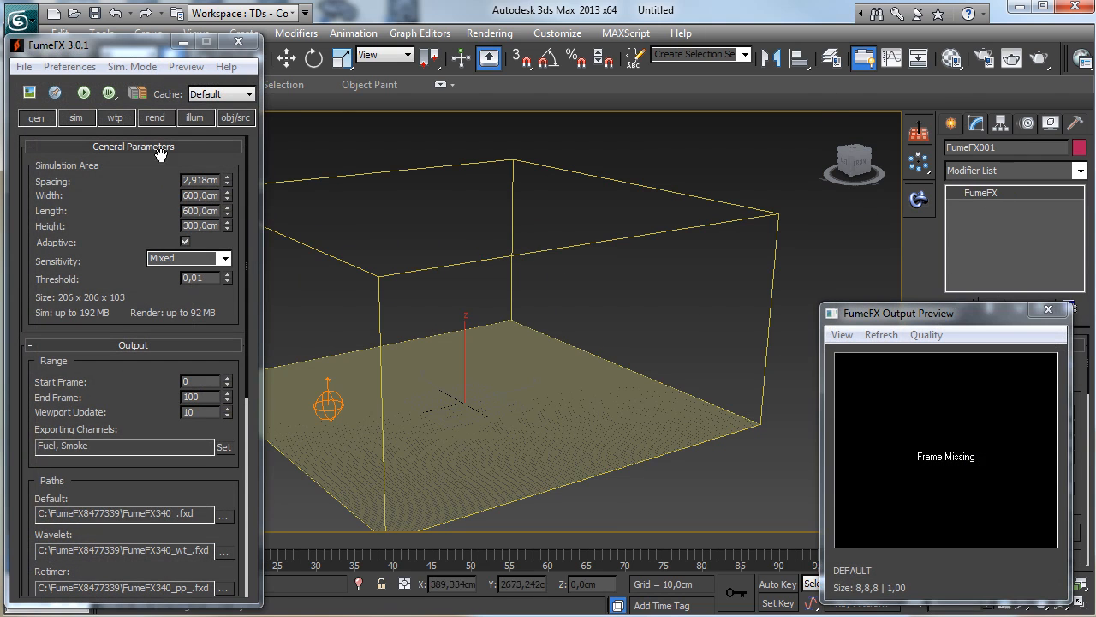
{"action": "left_click", "coordinate": [237, 117]}
{"action": "left_click", "coordinate": [144, 347]}
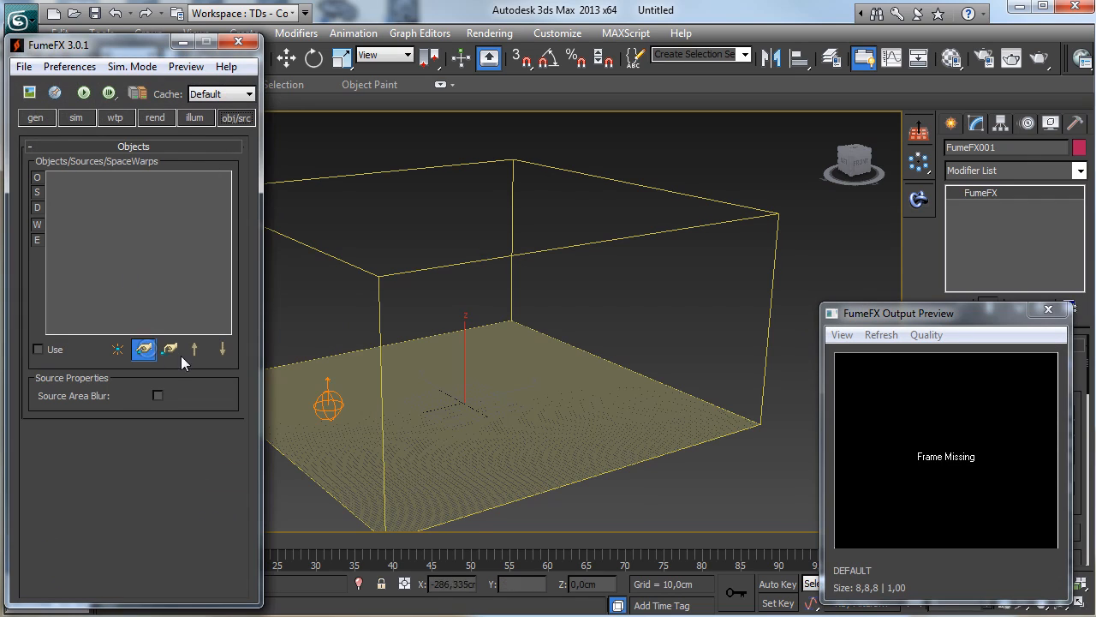
{"action": "left_click", "coordinate": [330, 399]}
Turn off Simulate Fuel in the container's simulation parameters.
{"action": "left_click", "coordinate": [94, 121]}
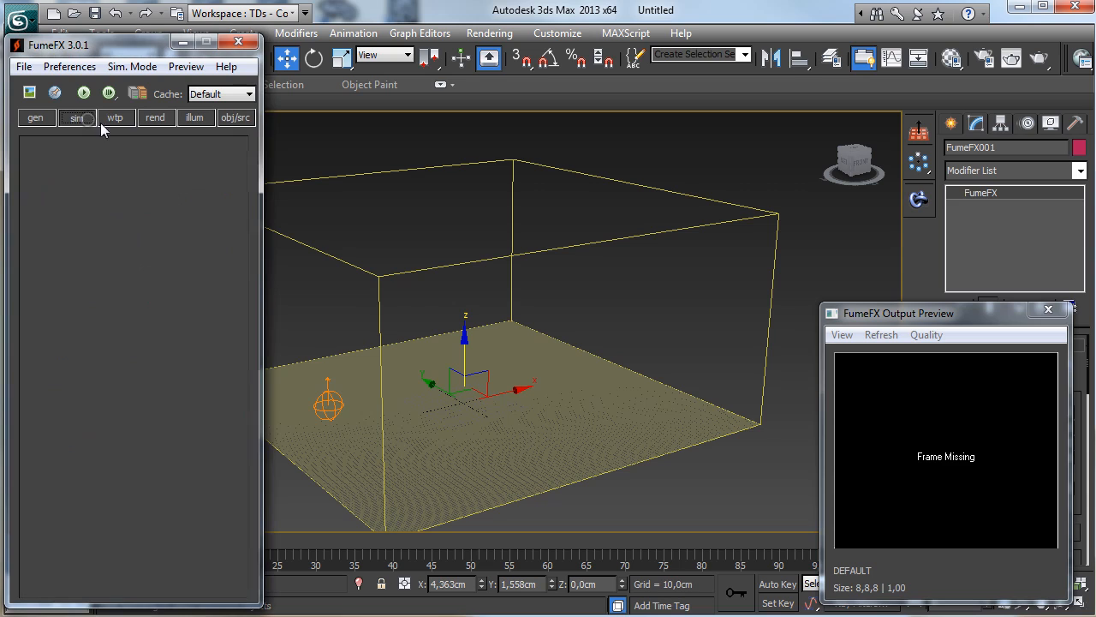
{"action": "scroll", "coordinate": [130, 381], "scroll_direction": "down", "scroll_amount": 5}
{"action": "scroll", "coordinate": [116, 403], "scroll_direction": "down", "scroll_amount": 4}
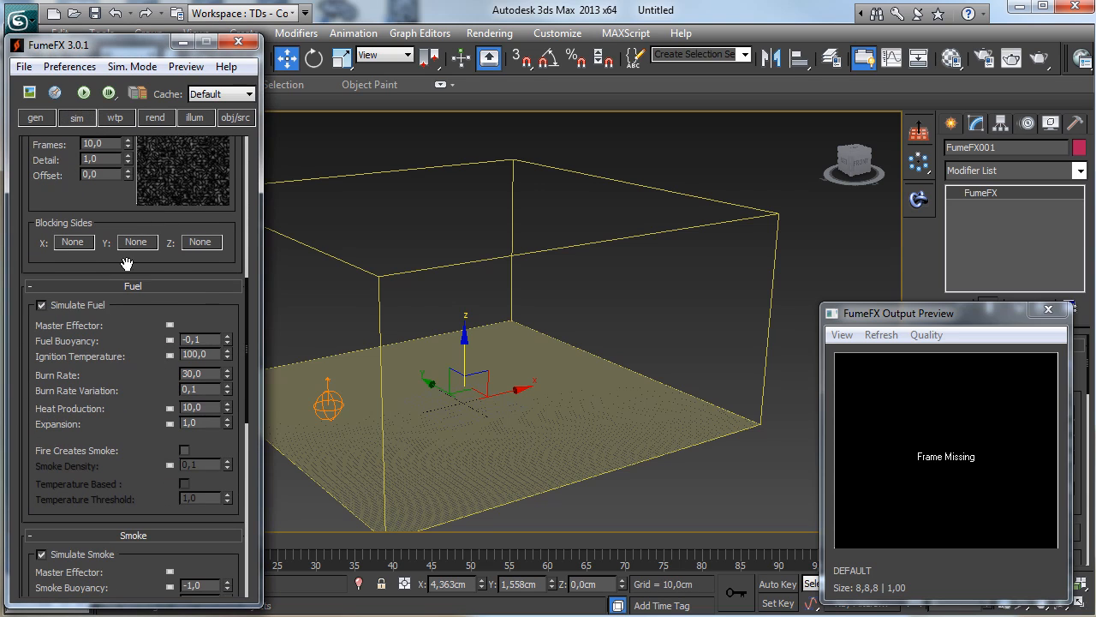
{"action": "left_click", "coordinate": [41, 306]}
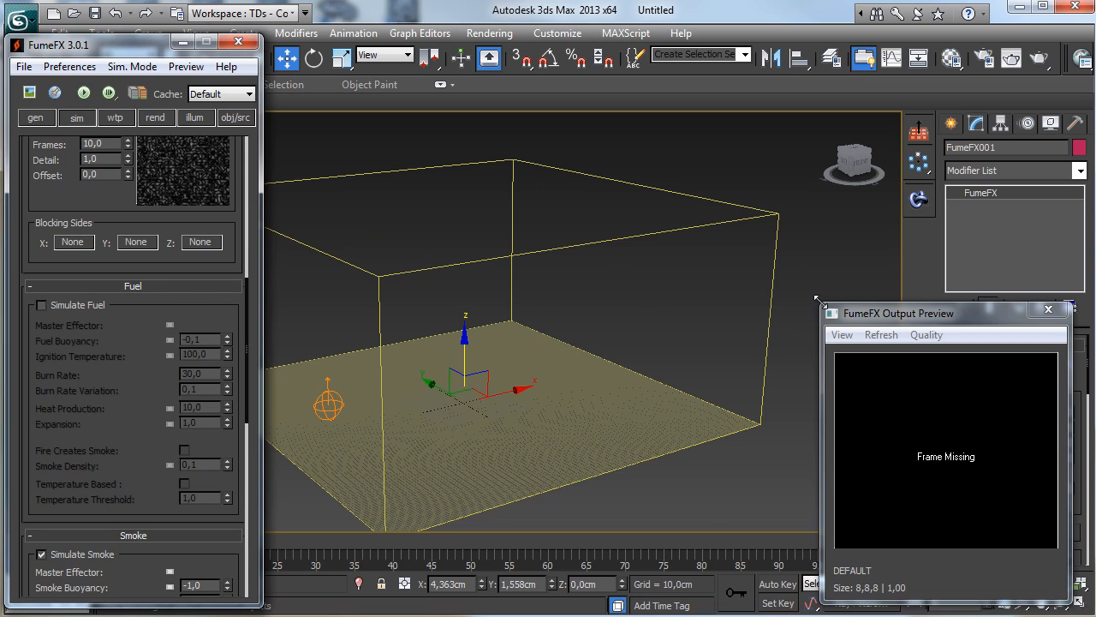
Enlarge the output preview, run the default simulation over frames 0 to 100, and scrub the timeline back to frame 0.
{"action": "left_click_drag", "start_coordinate": [818, 302], "coordinate": [791, 232]}
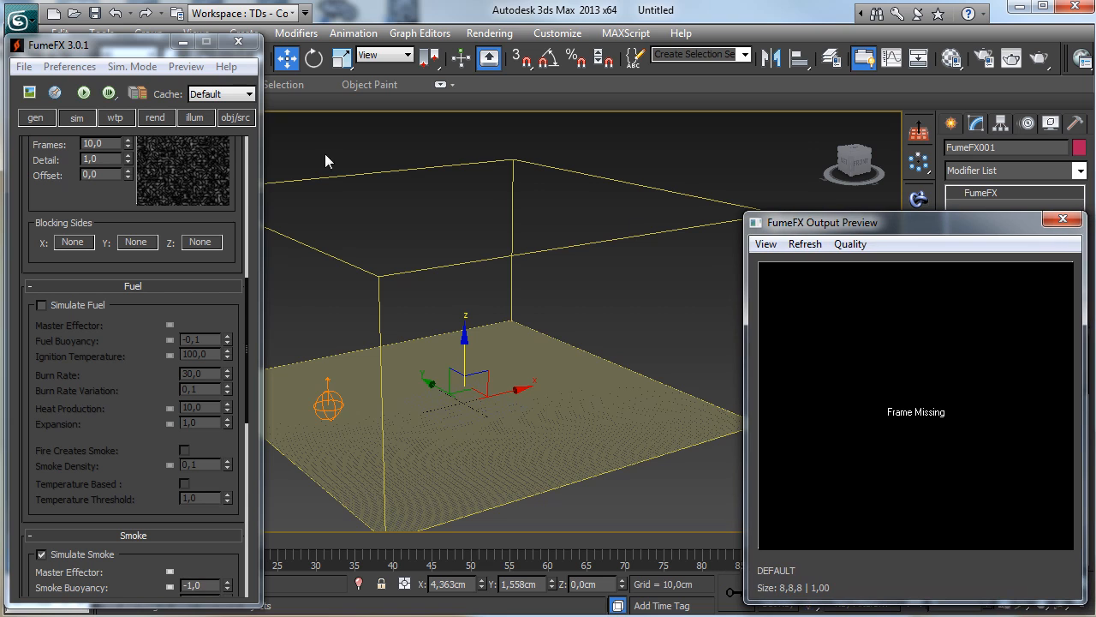
{"action": "left_click", "coordinate": [84, 92]}
{"action": "left_click_drag", "start_coordinate": [728, 296], "coordinate": [518, 129]}
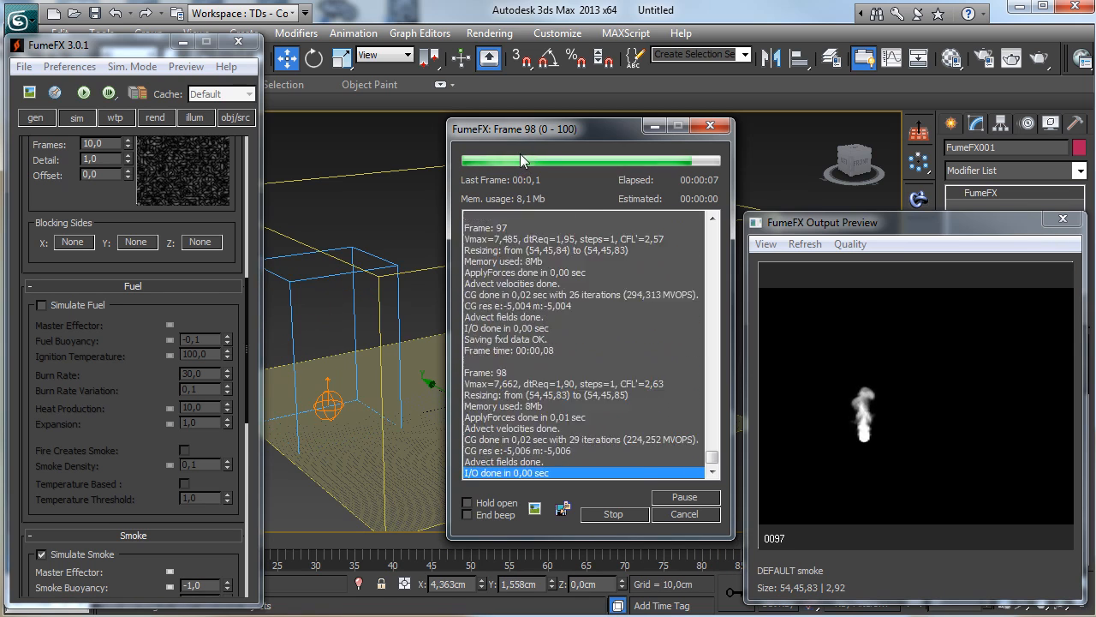
{"action": "left_click_drag", "start_coordinate": [385, 549], "coordinate": [32, 484]}
{"action": "key", "text": "w"}
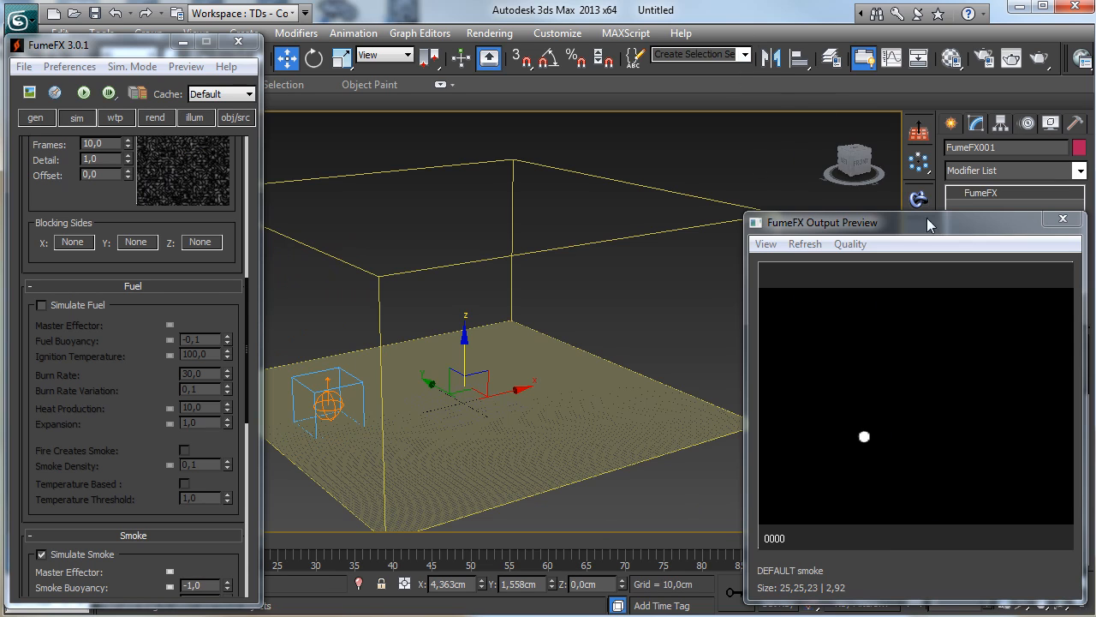
Move the output preview off the time controls and set the scene's animation end time to 200.
{"action": "left_click_drag", "start_coordinate": [927, 220], "coordinate": [905, 144]}
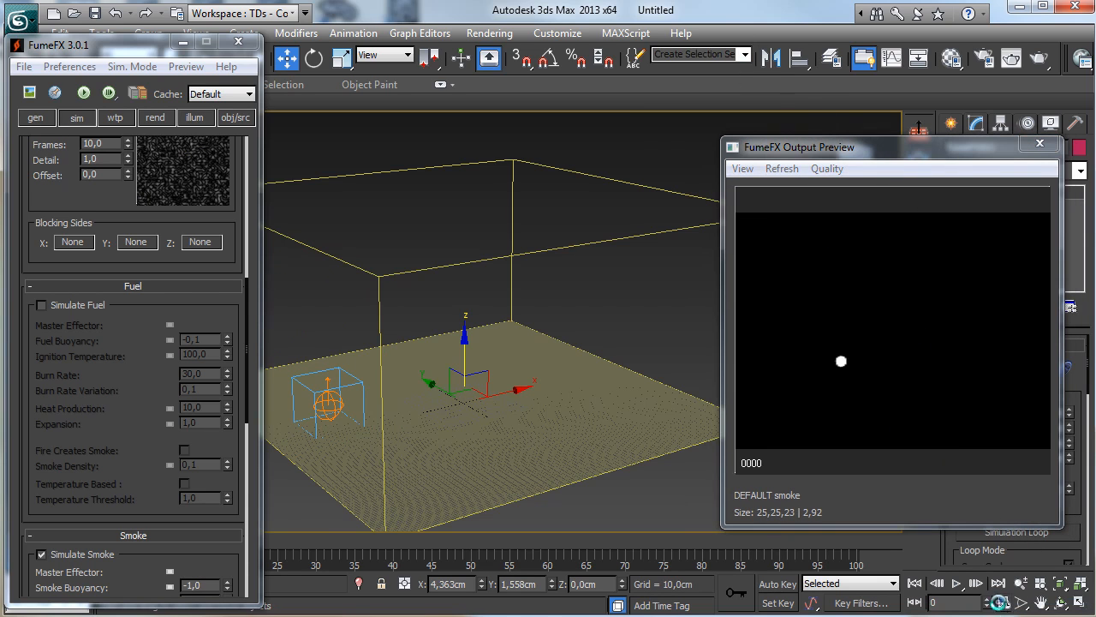
{"action": "left_click", "coordinate": [1000, 604]}
{"action": "double_click", "coordinate": [520, 345]}
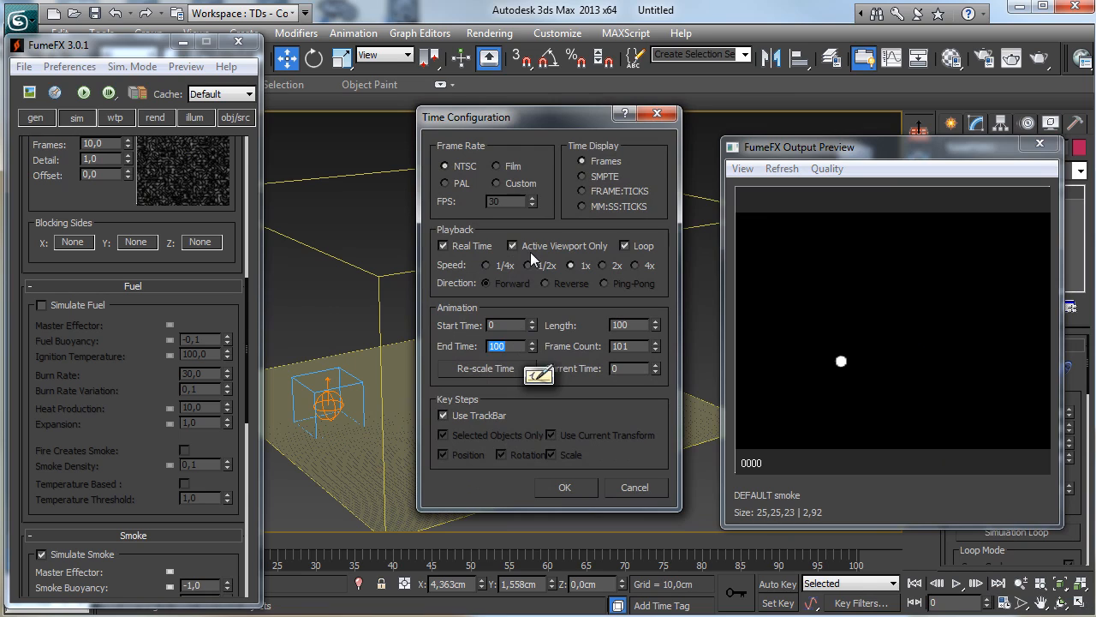
{"action": "type", "text": "200"}
{"action": "key", "text": "Return"}
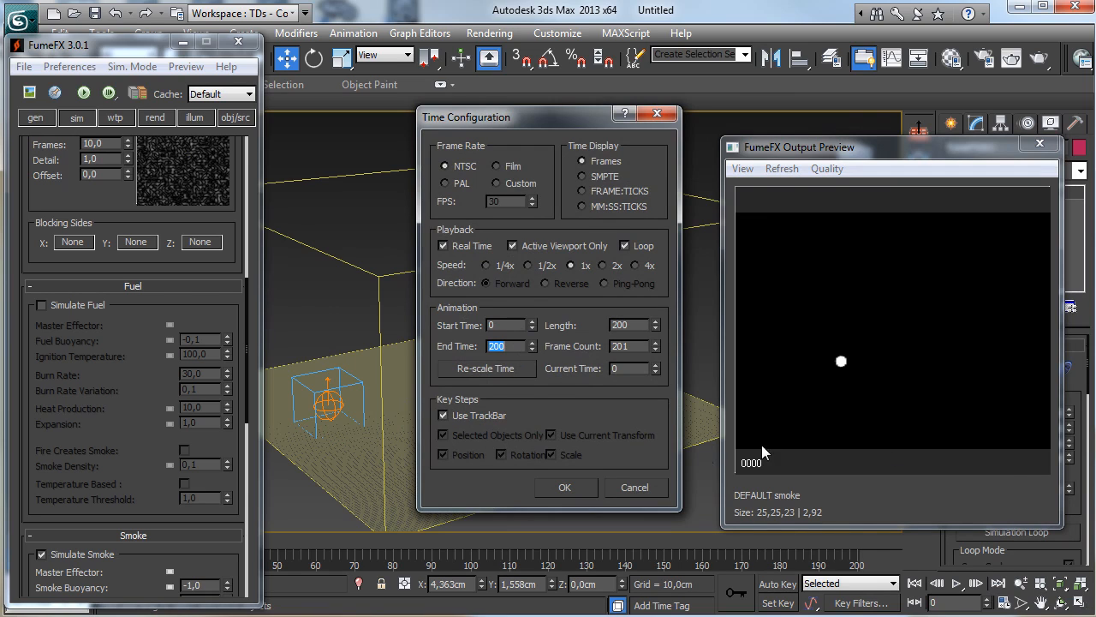
{"action": "left_click", "coordinate": [565, 488]}
Set the container's output End Frame and playback Play To value to 200.
{"action": "left_click", "coordinate": [35, 118]}
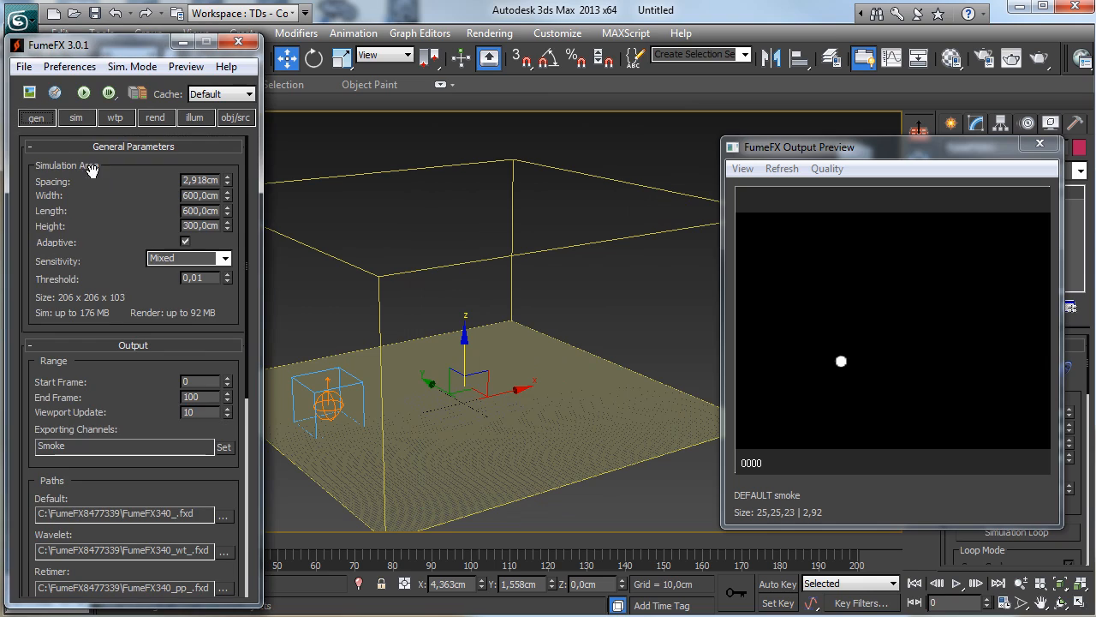
{"action": "double_click", "coordinate": [208, 399]}
{"action": "type", "text": "2"}
{"action": "scroll", "coordinate": [149, 394], "scroll_direction": "down", "scroll_amount": 5}
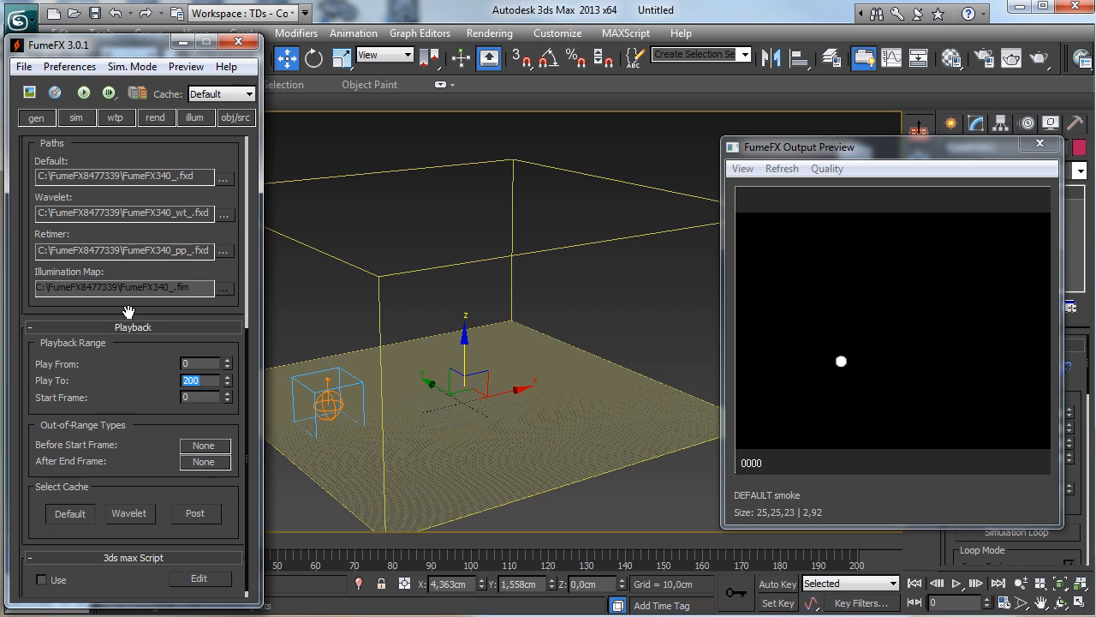
Continue the simulation from the data saved after frame 100 up to frame 200, and scrub through the smoke.
{"action": "left_click", "coordinate": [108, 94]}
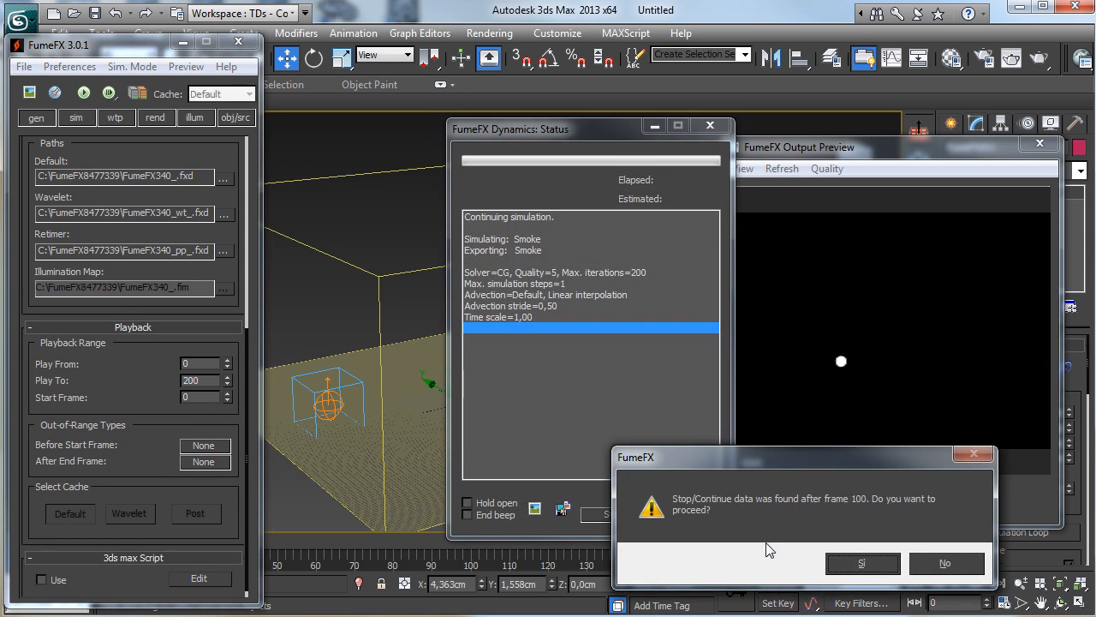
{"action": "left_click", "coordinate": [862, 563]}
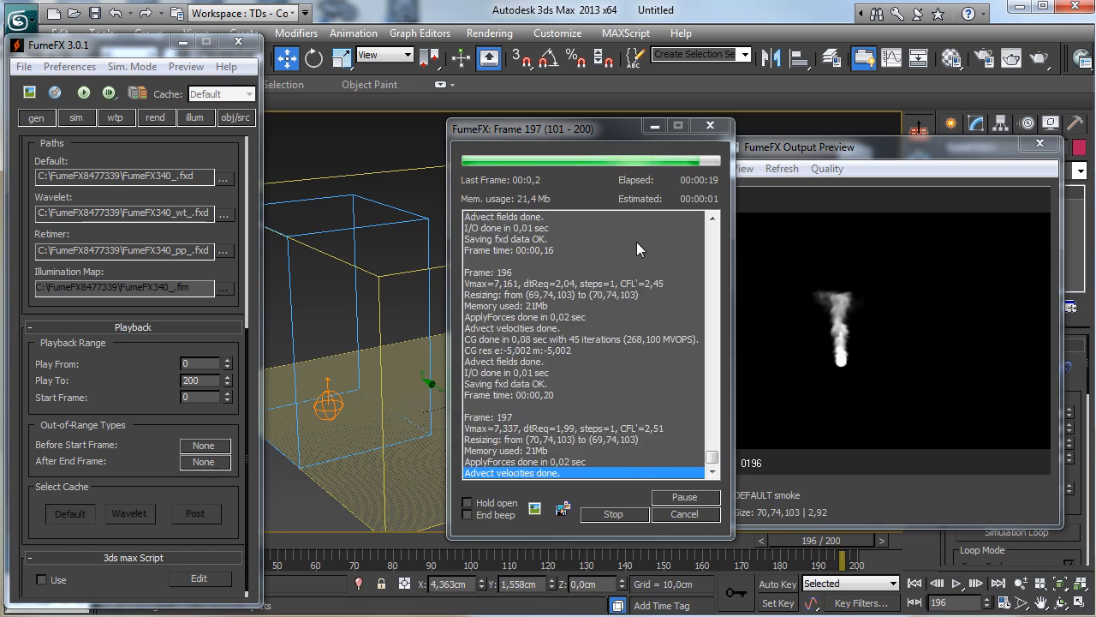
{"action": "left_click_drag", "start_coordinate": [330, 543], "coordinate": [197, 456]}
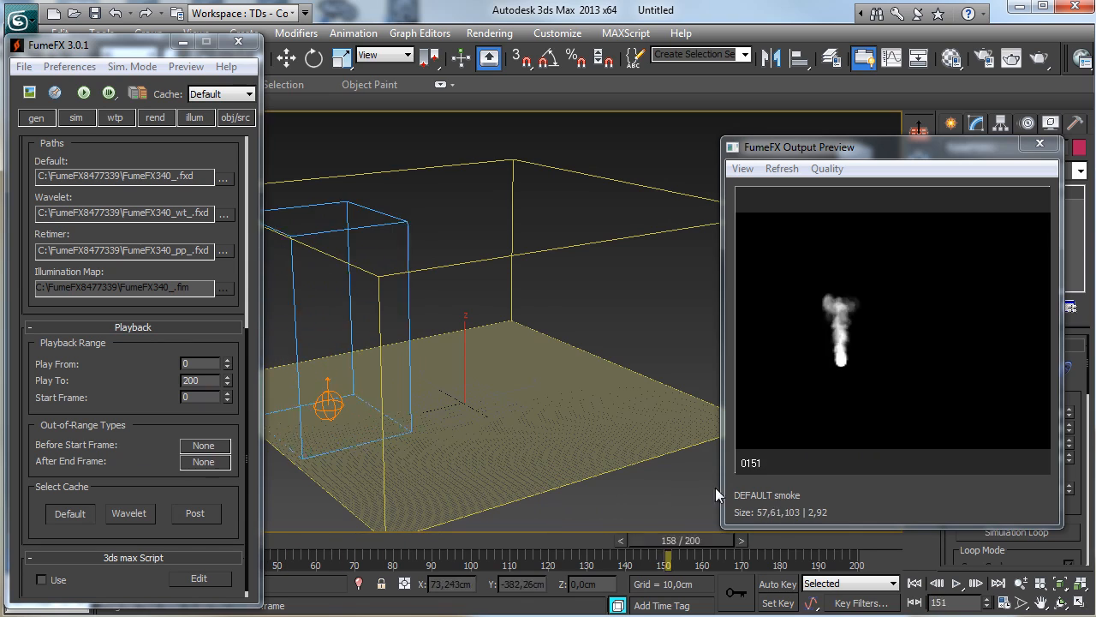
Rerun the default simulation from the start through frame 200 and scrub the timeline back to frame 0.
{"action": "key", "text": "w"}
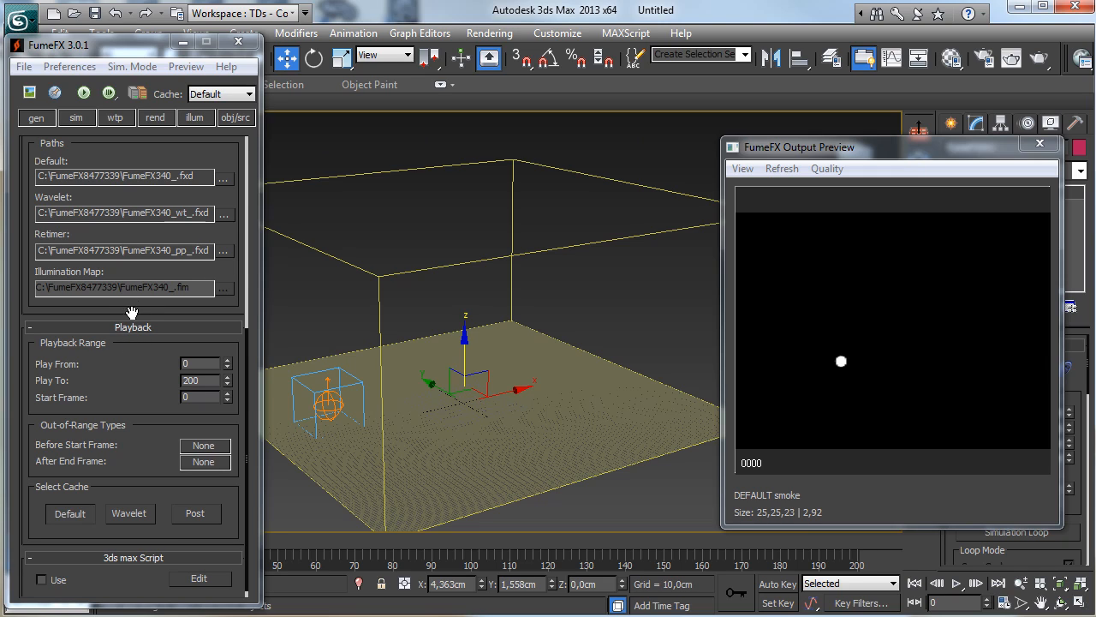
{"action": "left_click", "coordinate": [83, 92]}
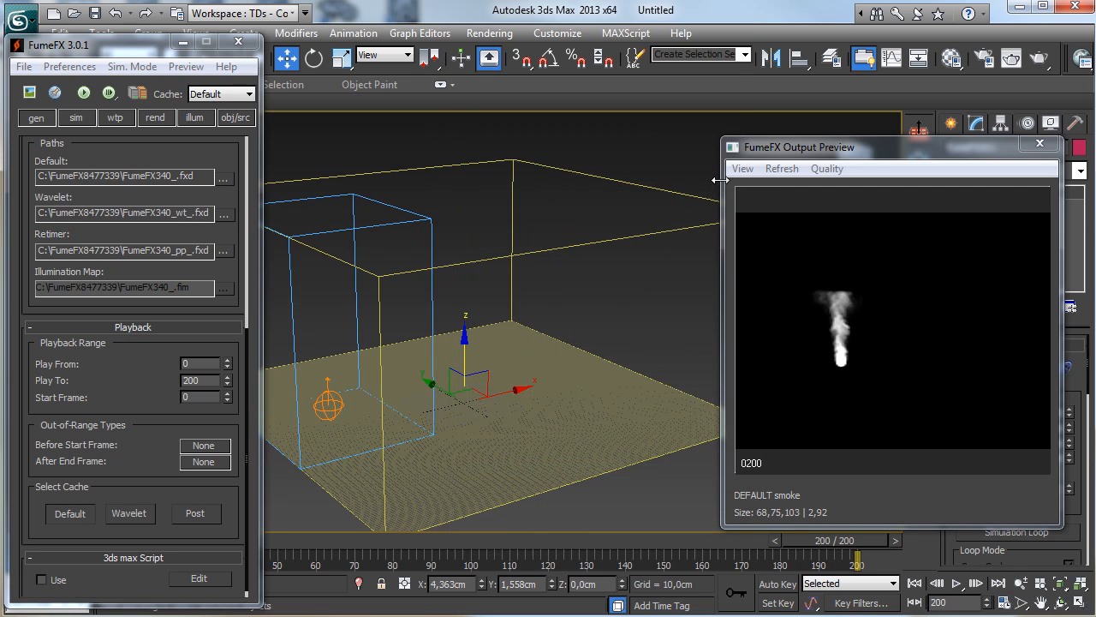
{"action": "left_click_drag", "start_coordinate": [316, 541], "coordinate": [54, 492]}
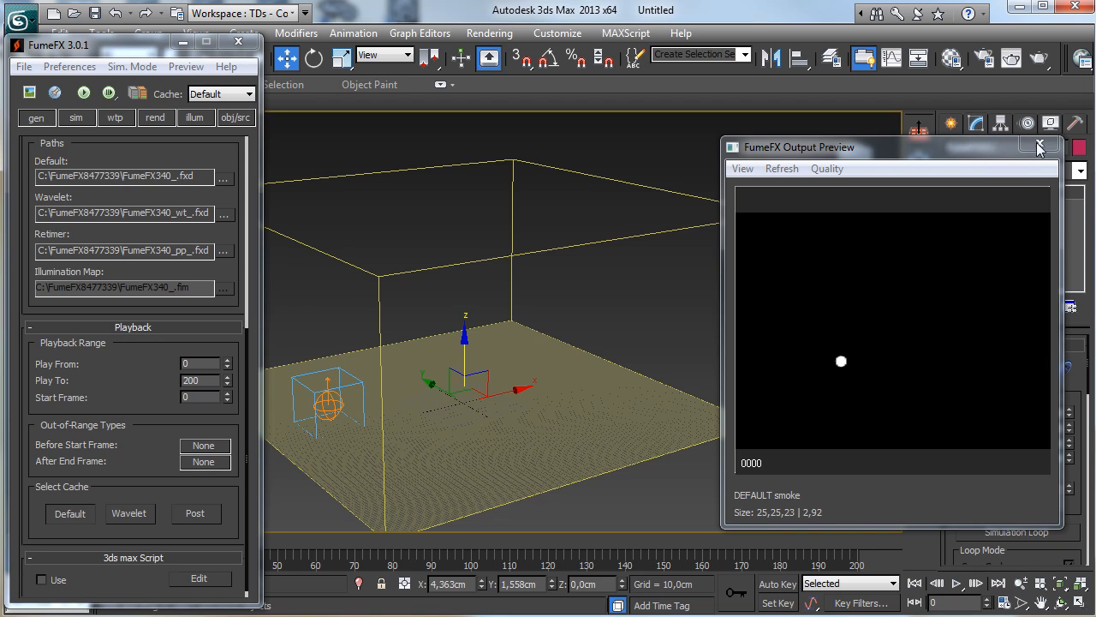
Create a box-shaped FumeFX Void Source about 154 × 206 × 301 cm around the Simple Source.
{"action": "left_click", "coordinate": [949, 123]}
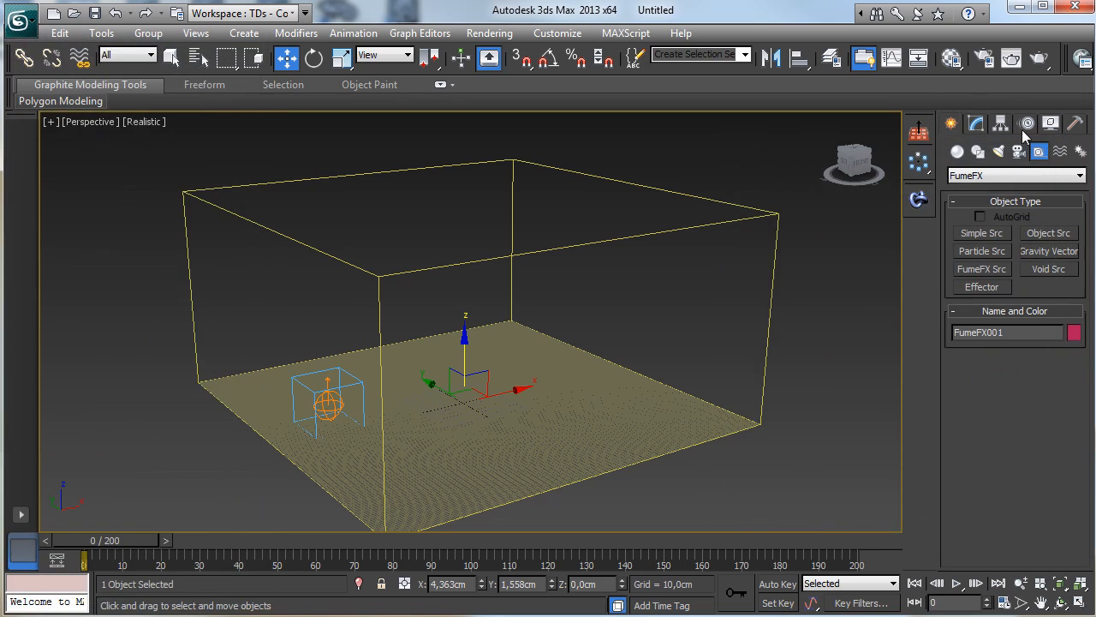
{"action": "left_click", "coordinate": [1044, 269]}
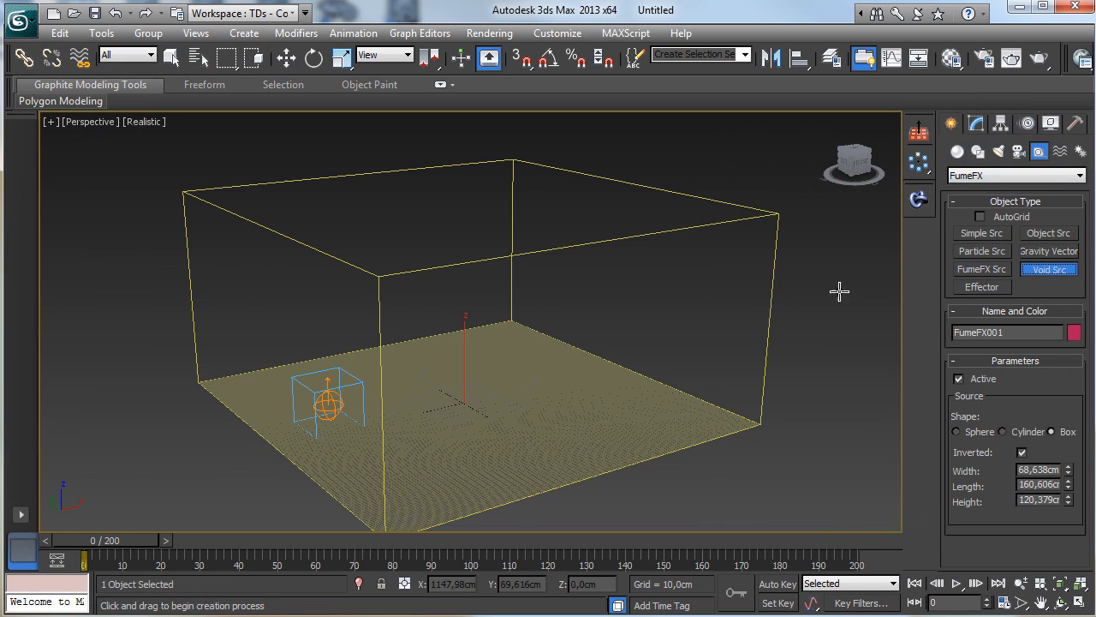
{"action": "left_click_drag", "start_coordinate": [243, 404], "coordinate": [397, 417]}
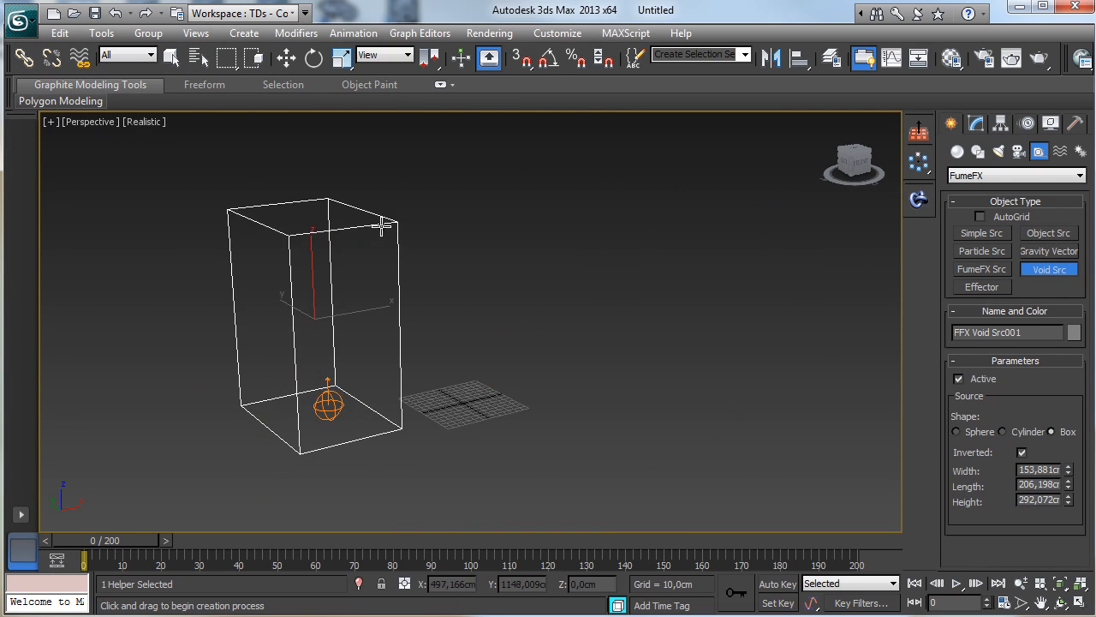
{"action": "left_click", "coordinate": [382, 223]}
Try the sphere and cylinder shapes on the Void Source, ending back on the box shape.
{"action": "left_click", "coordinate": [974, 126]}
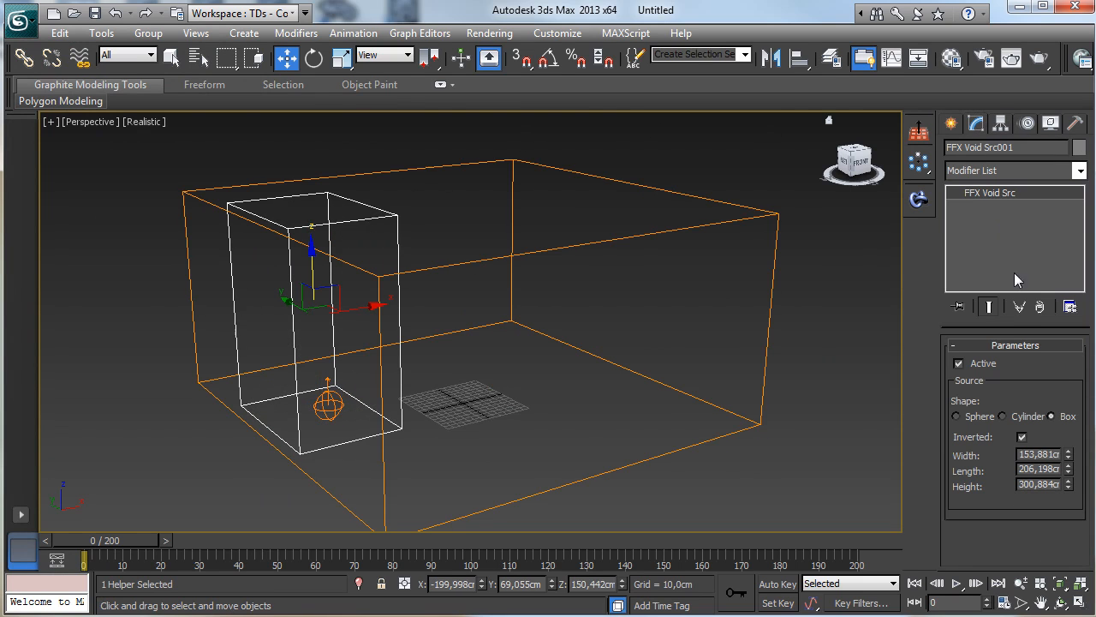
{"action": "left_click", "coordinate": [957, 416]}
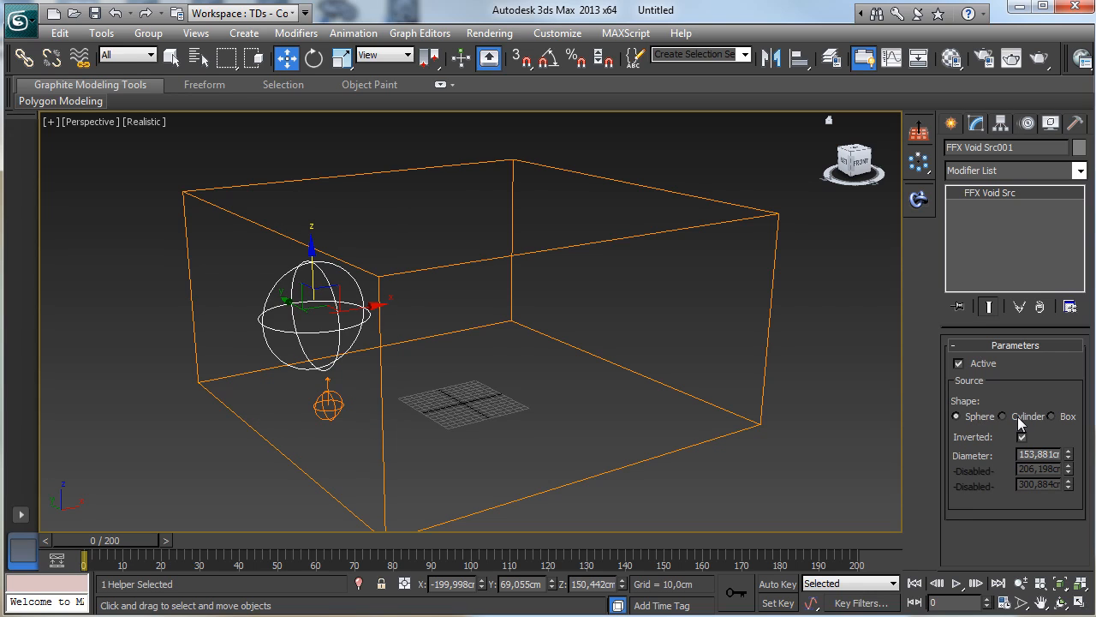
{"action": "left_click", "coordinate": [1003, 416]}
{"action": "left_click", "coordinate": [1053, 416]}
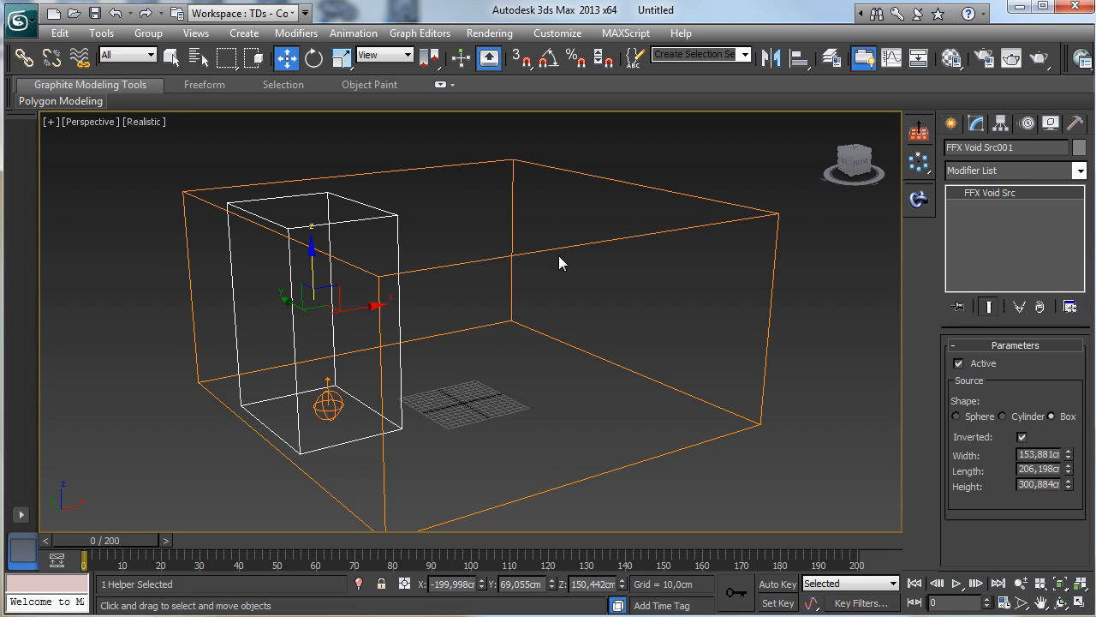
Move the Void Source along the Y axis to about 32.756 cm so its box encloses the Simple Source.
{"action": "left_click", "coordinate": [1059, 605]}
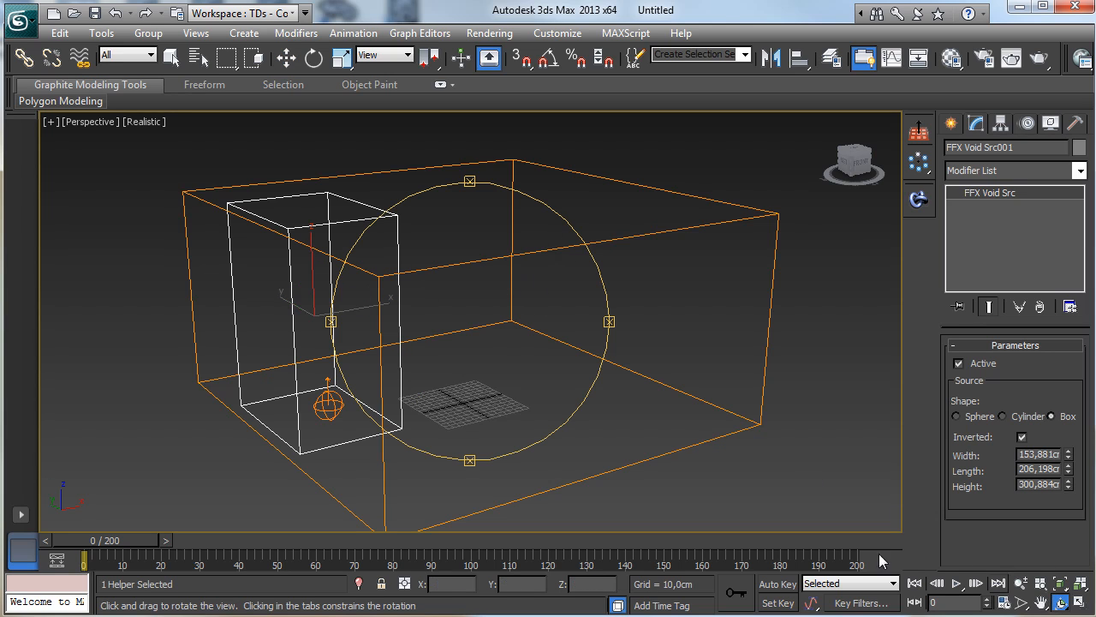
{"action": "left_click_drag", "start_coordinate": [441, 360], "coordinate": [348, 104]}
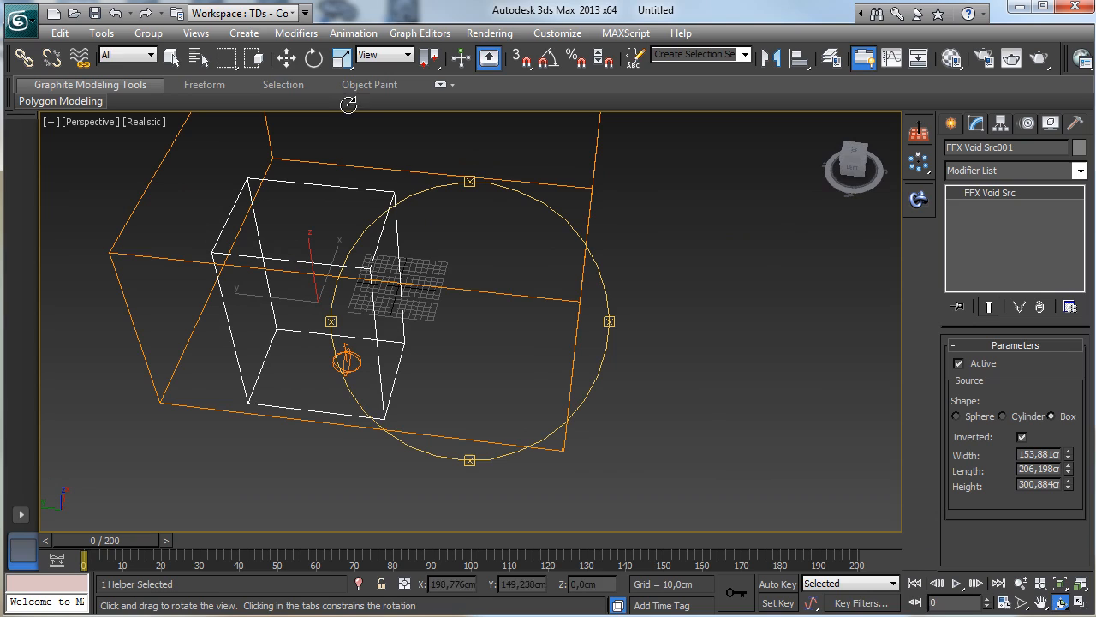
{"action": "left_click", "coordinate": [286, 57]}
{"action": "left_click_drag", "start_coordinate": [264, 296], "coordinate": [291, 297]}
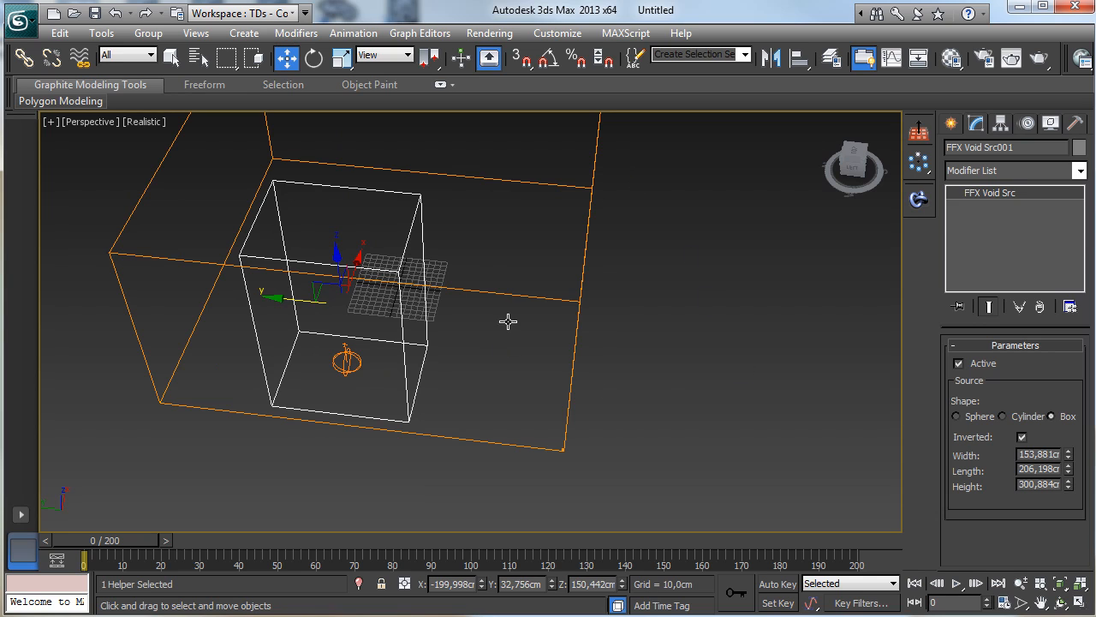
{"action": "left_click", "coordinate": [1059, 605]}
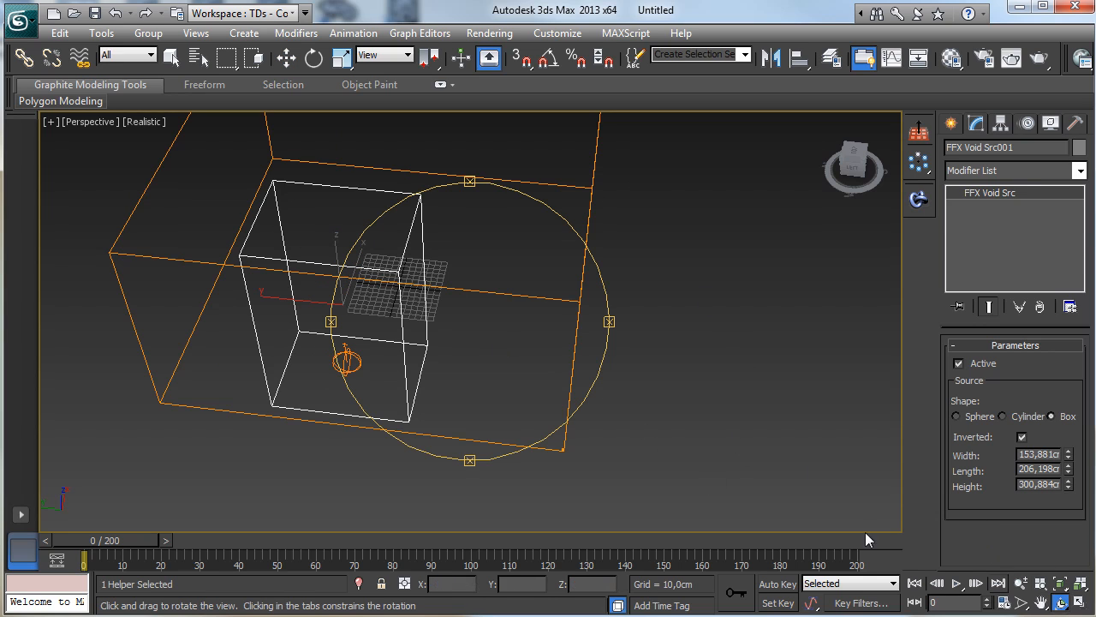
{"action": "left_click_drag", "start_coordinate": [411, 342], "coordinate": [370, 239]}
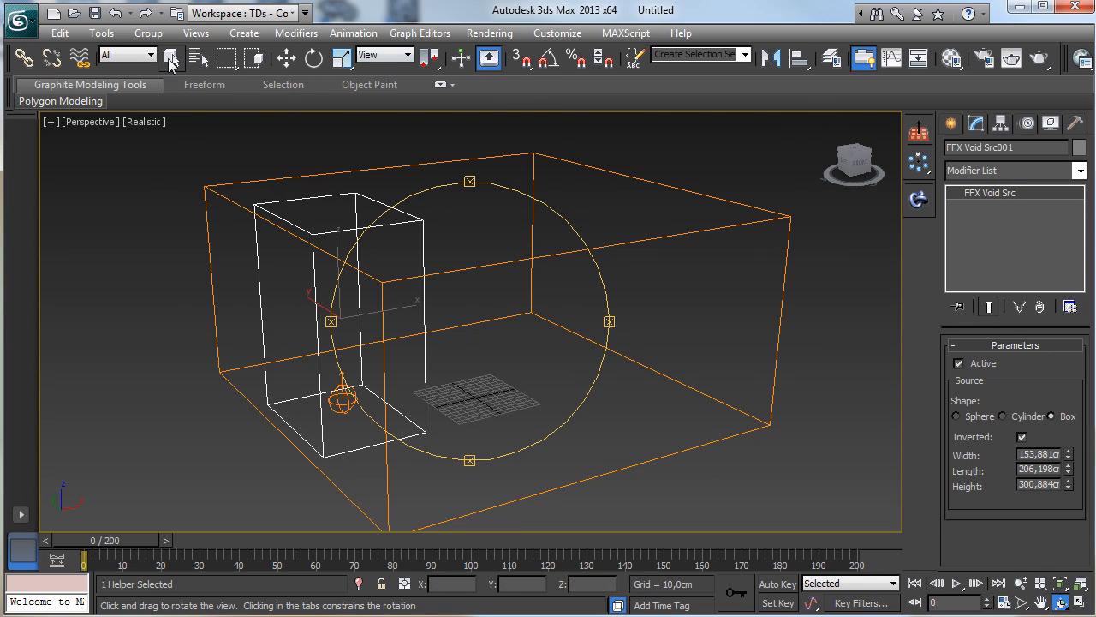
Select the FumeFX container and add the Void Source to its list of objects and sources.
{"action": "left_click", "coordinate": [171, 59]}
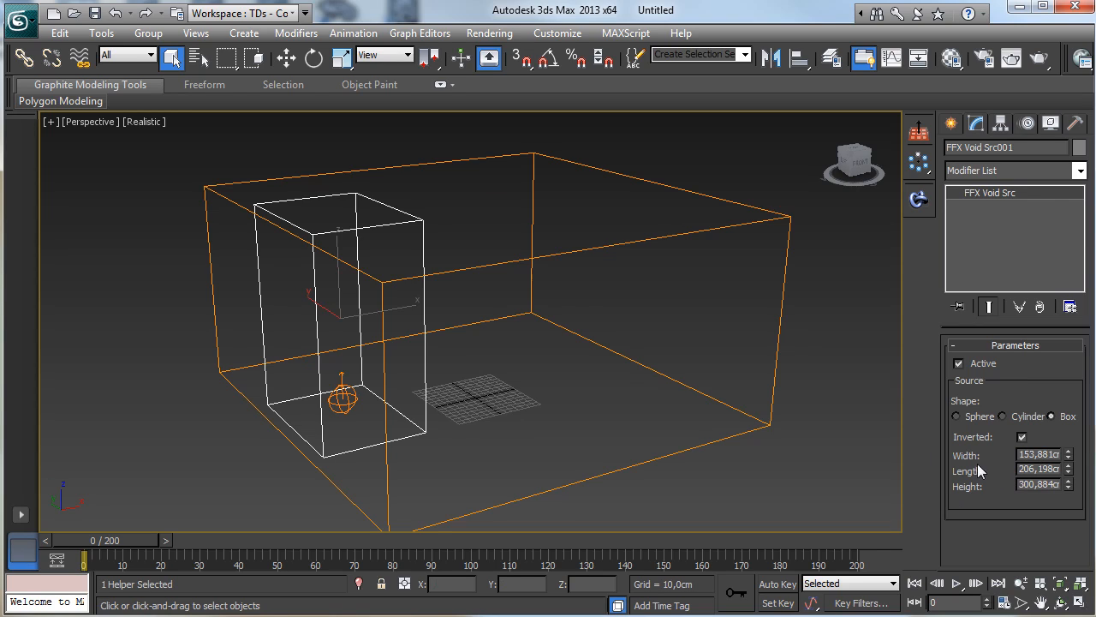
{"action": "left_click", "coordinate": [478, 265]}
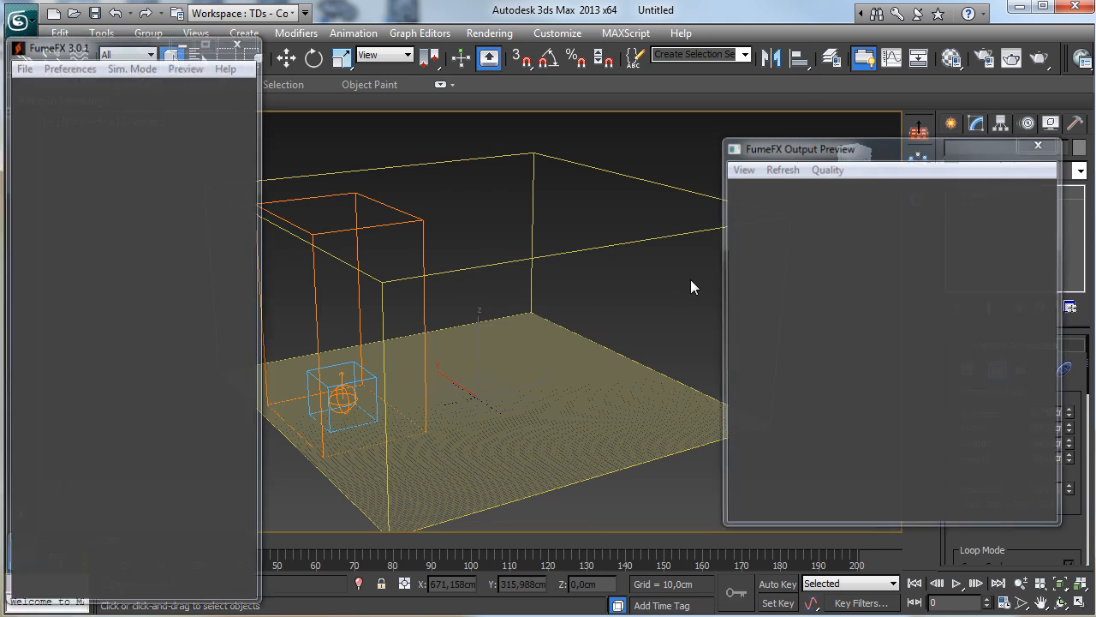
{"action": "left_click", "coordinate": [233, 118]}
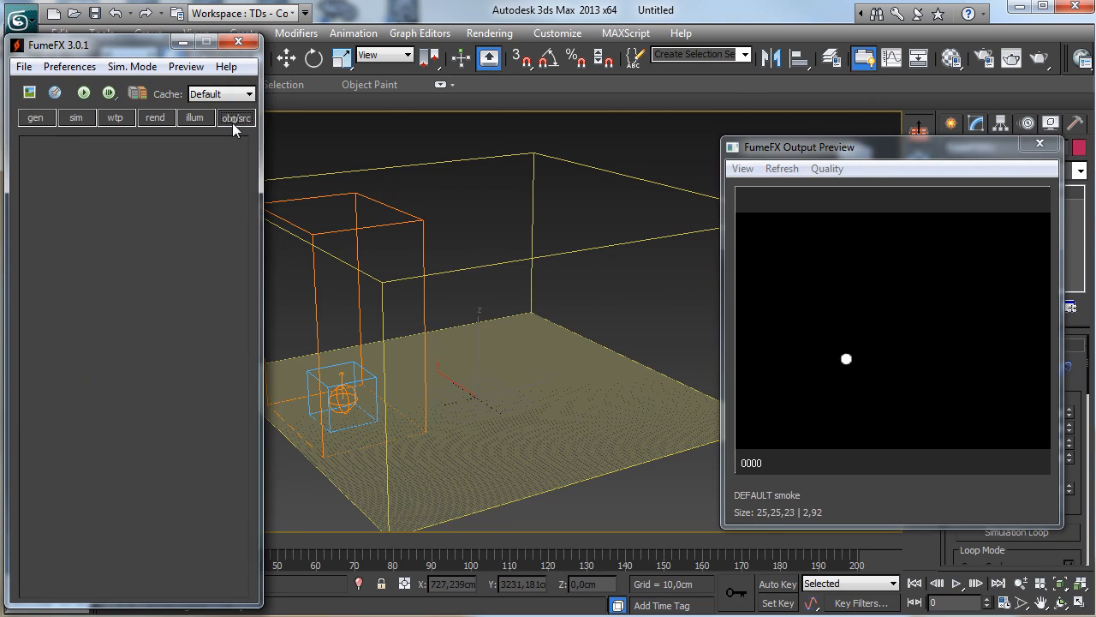
{"action": "left_click", "coordinate": [144, 347]}
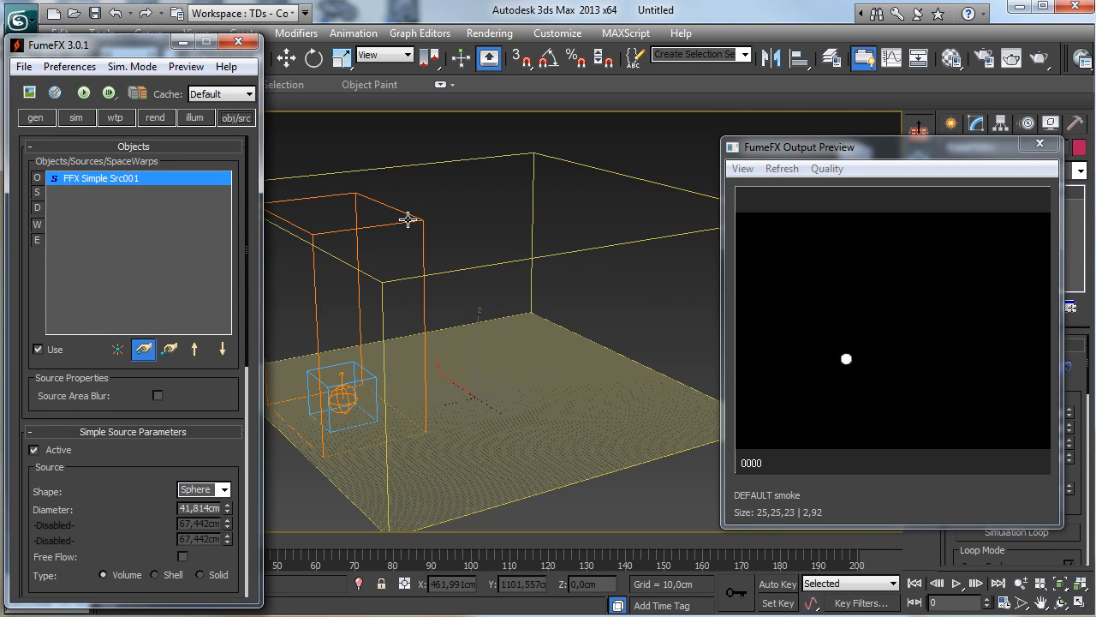
{"action": "left_click", "coordinate": [357, 248]}
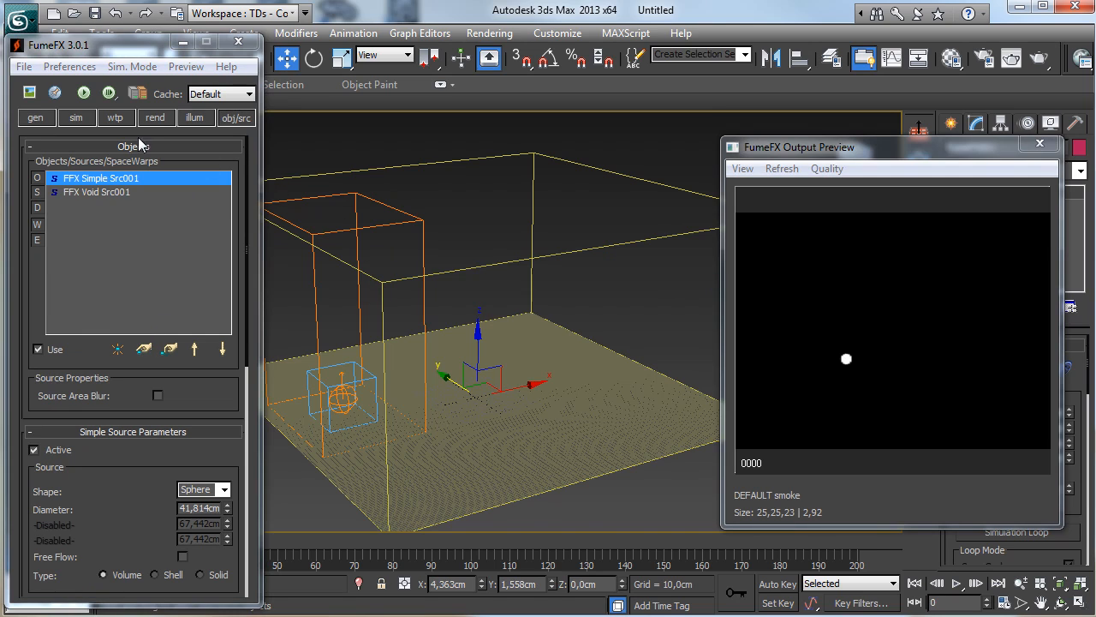
Run the default simulation through frame 200 with the Void Source included, and open the container's general parameters.
{"action": "left_click", "coordinate": [83, 93]}
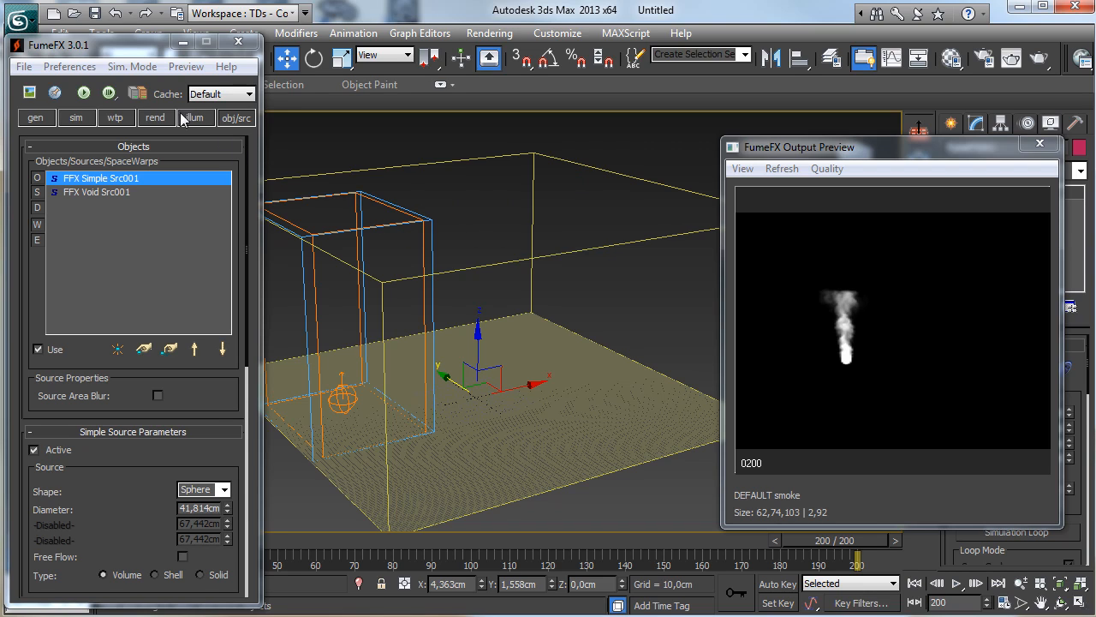
{"action": "left_click", "coordinate": [33, 119]}
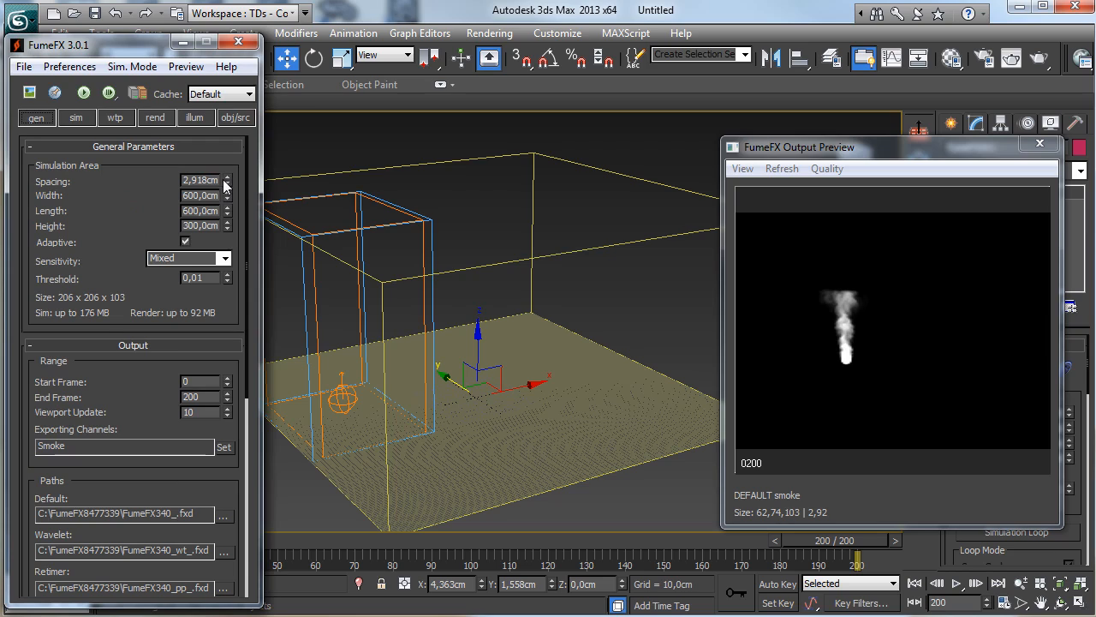
Reduce the container's grid spacing to 2.101 cm and run the default simulation through frame 200.
{"action": "left_click_drag", "start_coordinate": [229, 184], "coordinate": [229, 203]}
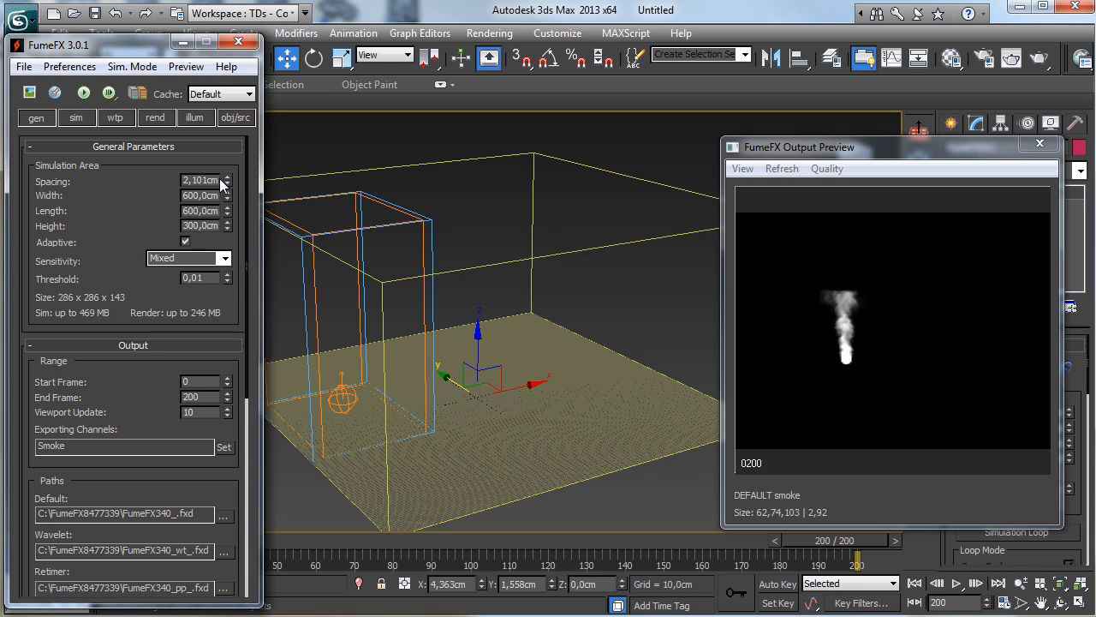
{"action": "left_click", "coordinate": [84, 92]}
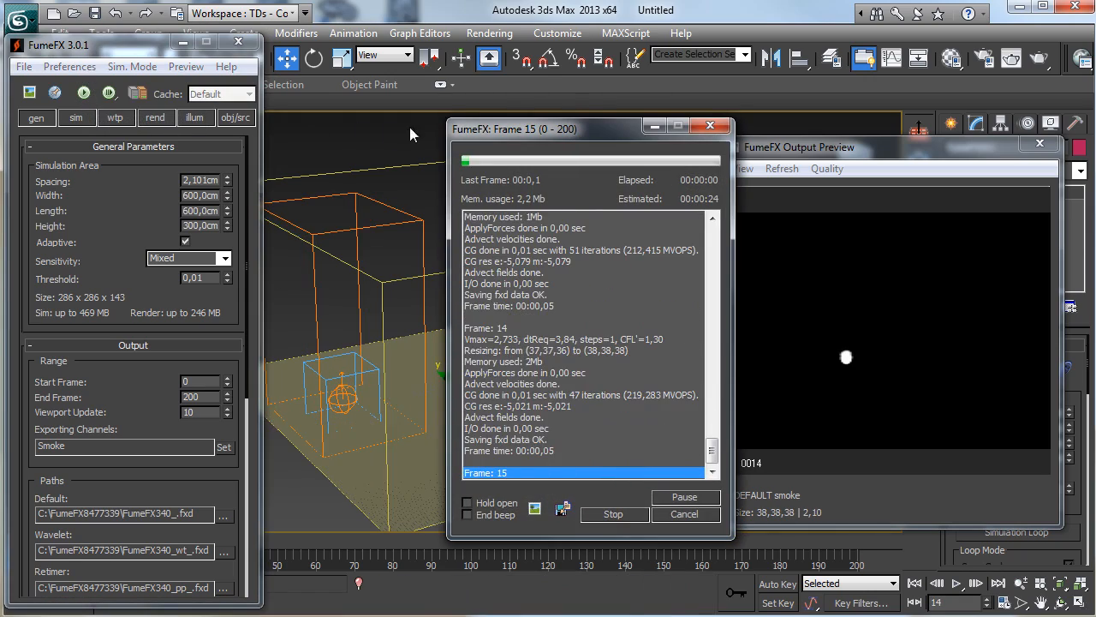
{"action": "left_click_drag", "start_coordinate": [590, 132], "coordinate": [504, 72]}
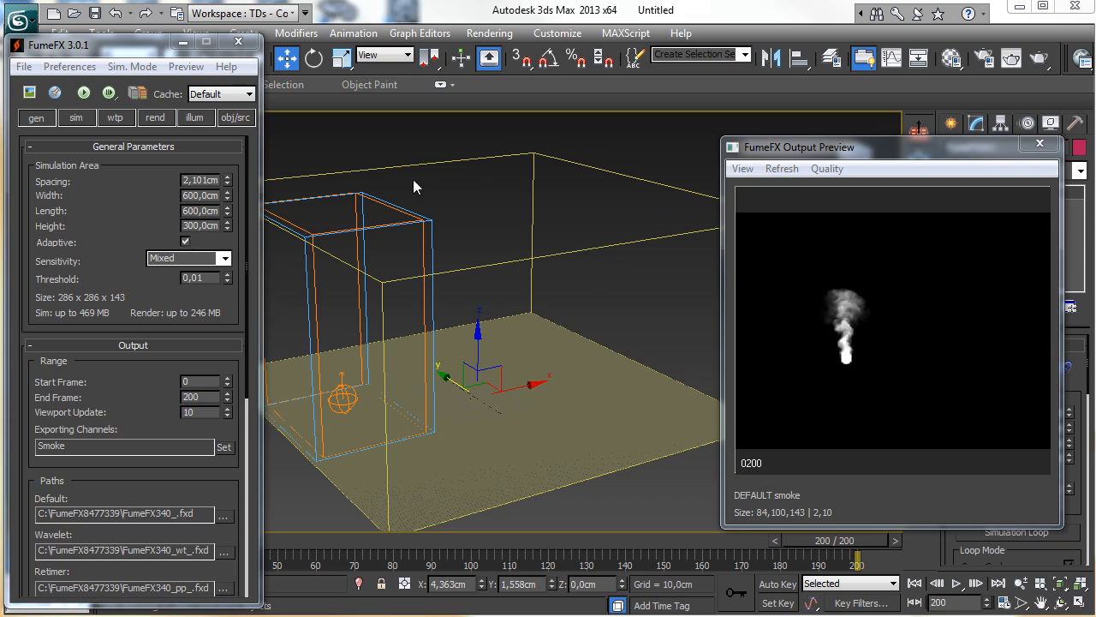
Deactivate the Void Source in the container's sources list and rerun the default simulation through frame 200.
{"action": "left_click", "coordinate": [236, 119]}
{"action": "left_click", "coordinate": [83, 193]}
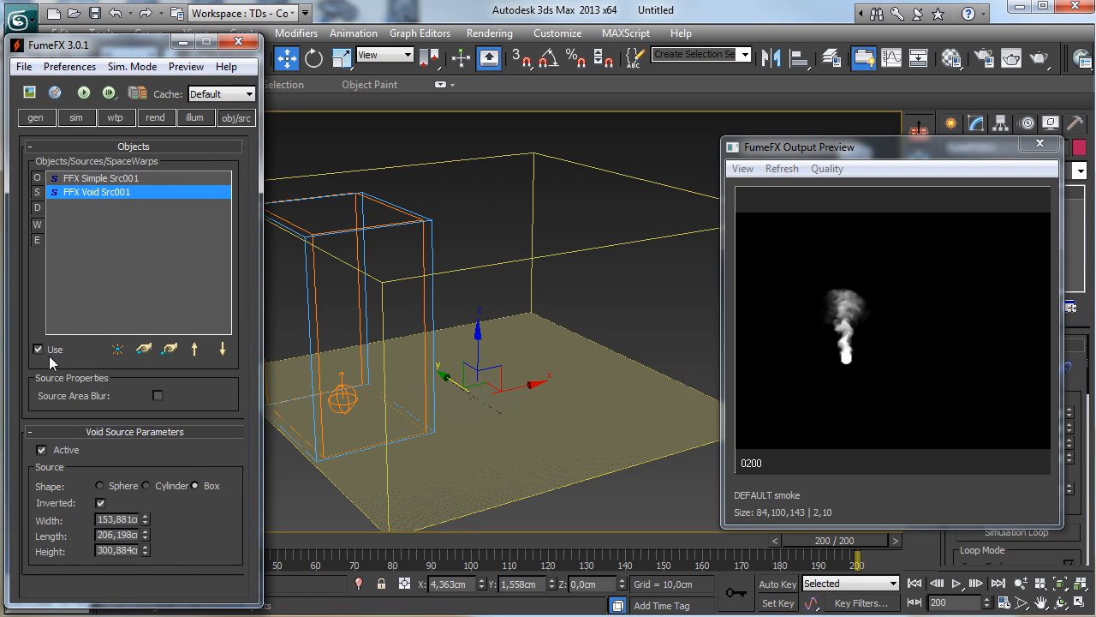
{"action": "left_click", "coordinate": [42, 450]}
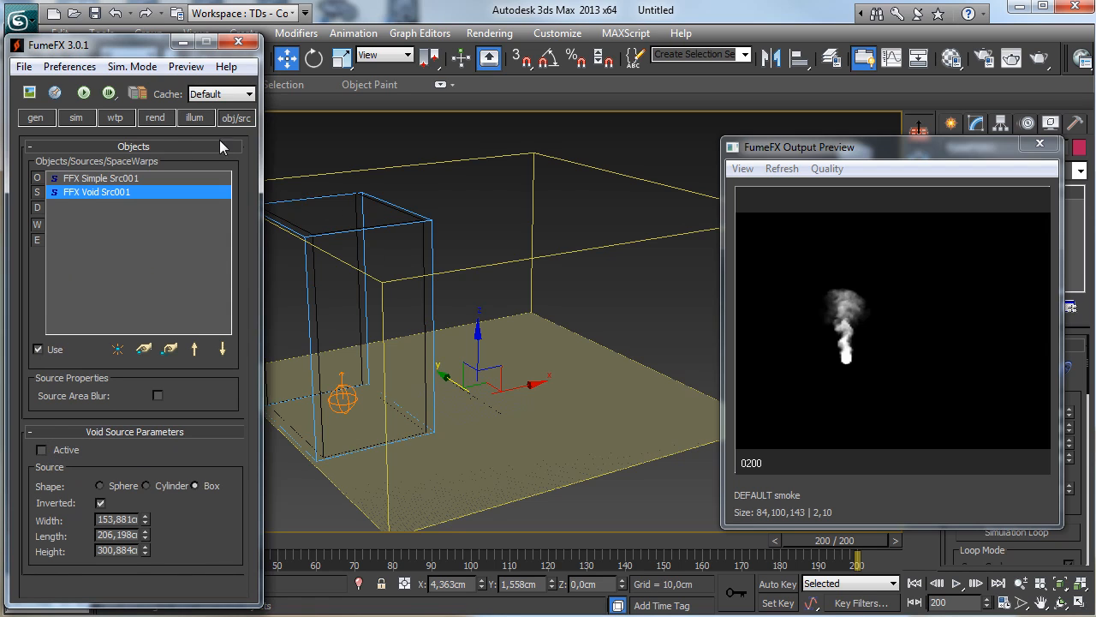
{"action": "left_click", "coordinate": [85, 93]}
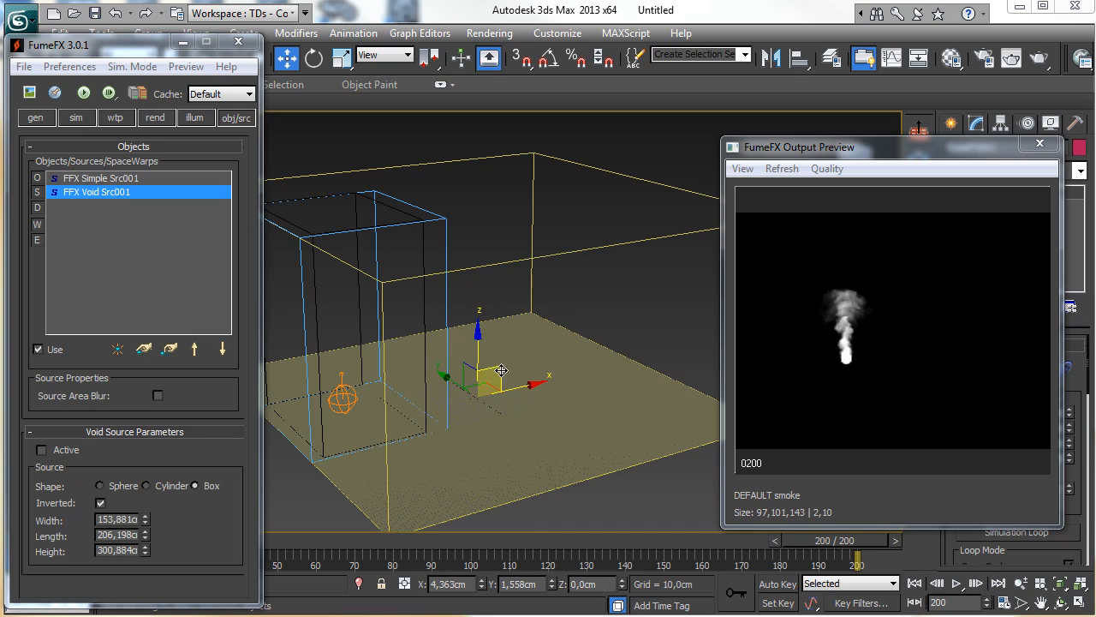
Move the Void Source in the positive X direction so one side sits close to the Simple Source, and reactivate it.
{"action": "left_click_drag", "start_coordinate": [518, 380], "coordinate": [571, 370]}
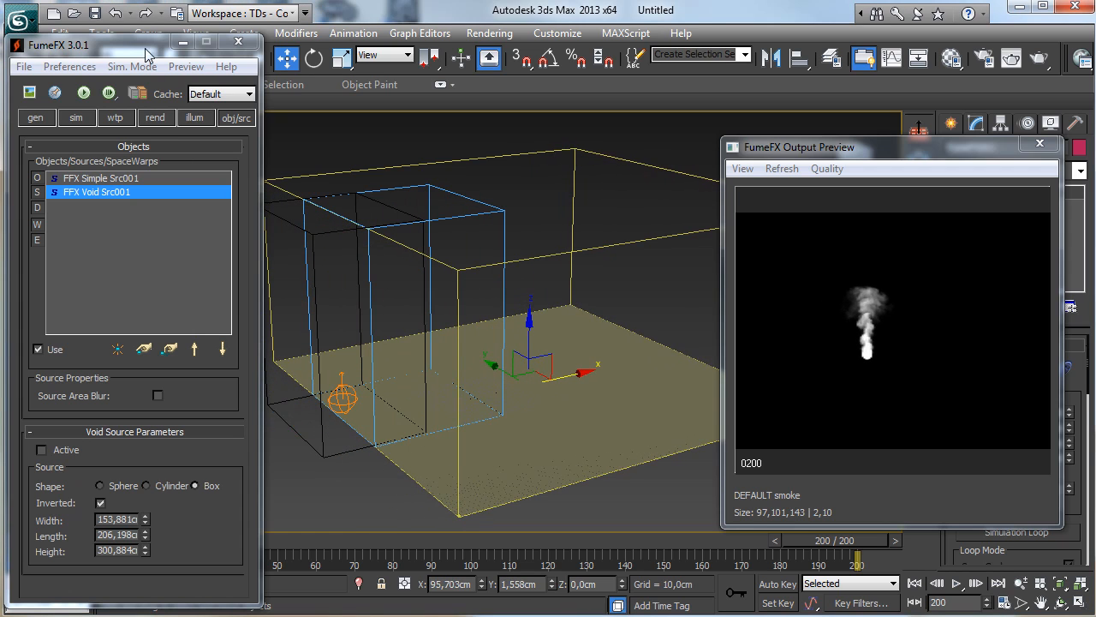
{"action": "key", "text": "ctrl+z"}
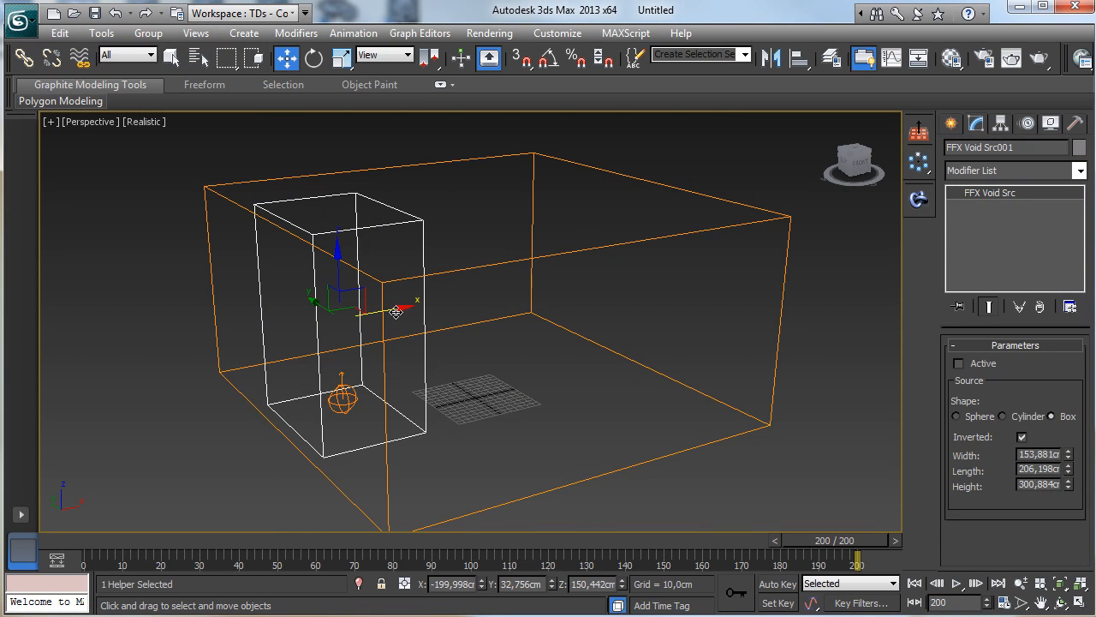
{"action": "left_click_drag", "start_coordinate": [396, 311], "coordinate": [422, 306]}
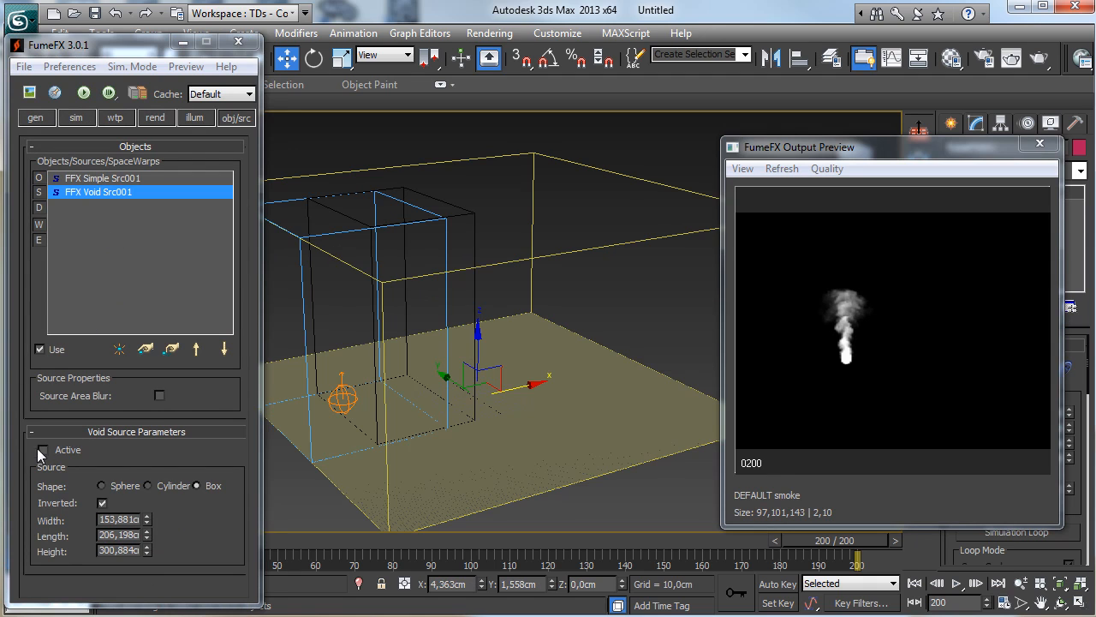
{"action": "left_click", "coordinate": [42, 450]}
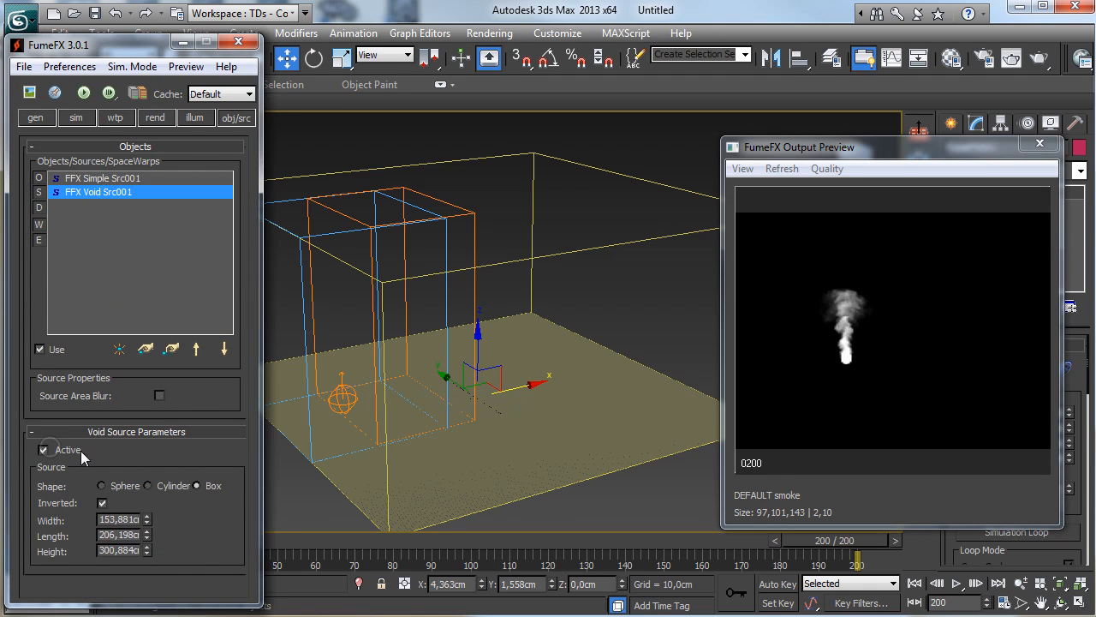
Run the default simulation with the shifted Void Source and cancel it at about frame 132.
{"action": "left_click", "coordinate": [83, 93]}
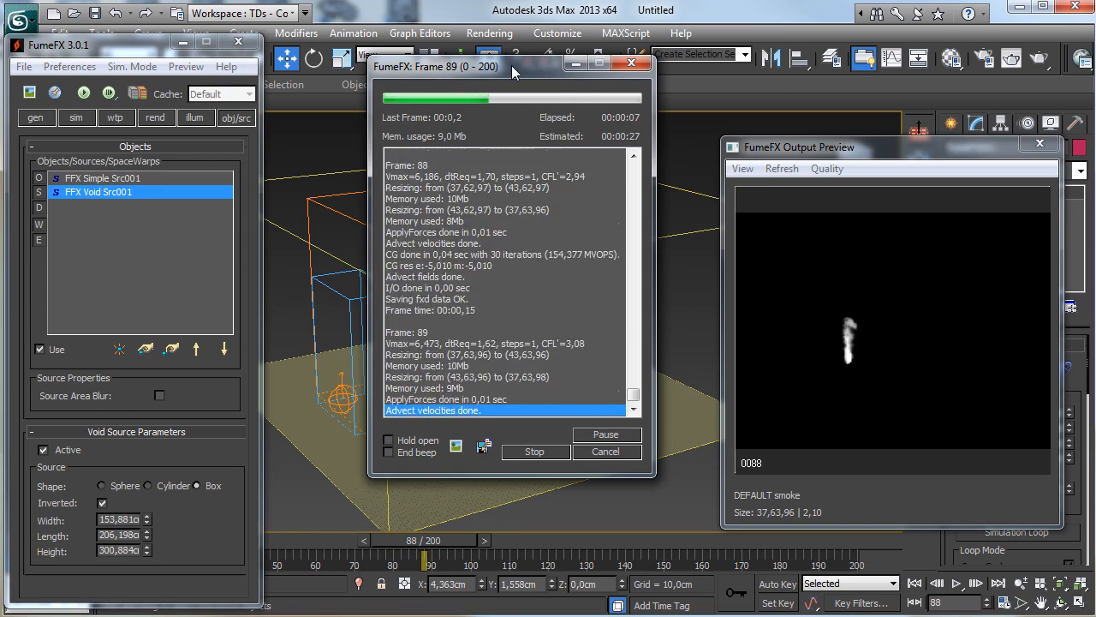
{"action": "left_click_drag", "start_coordinate": [511, 65], "coordinate": [613, 62]}
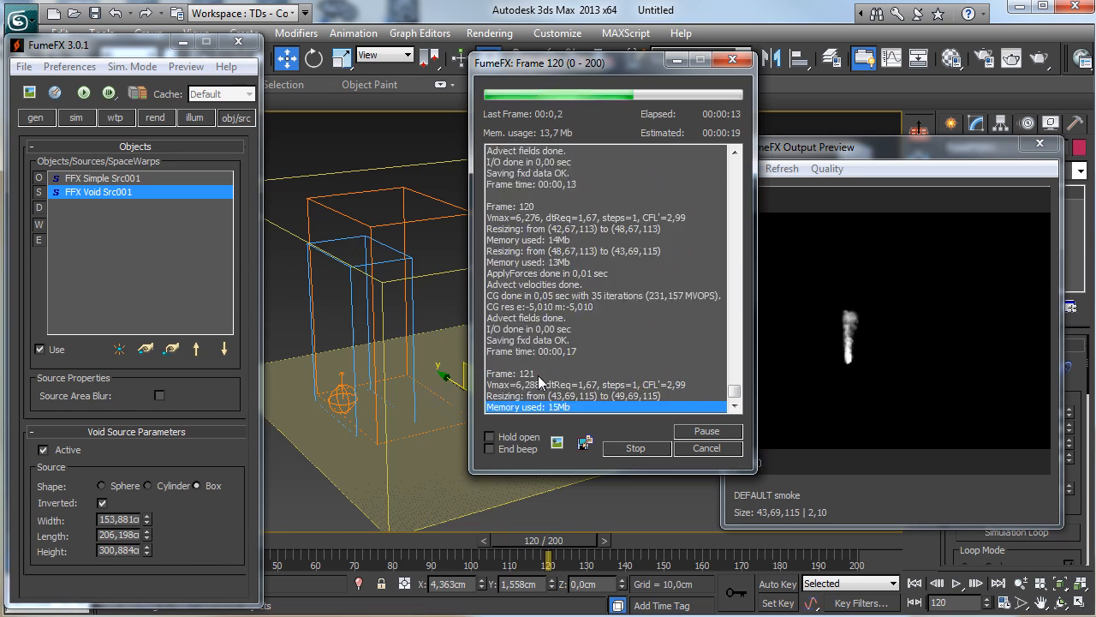
{"action": "left_click", "coordinate": [716, 450]}
Examine the smoke at frame 129 up close and from the side, checking how the Void Source boundary cuts it off.
{"action": "left_click", "coordinate": [1020, 582]}
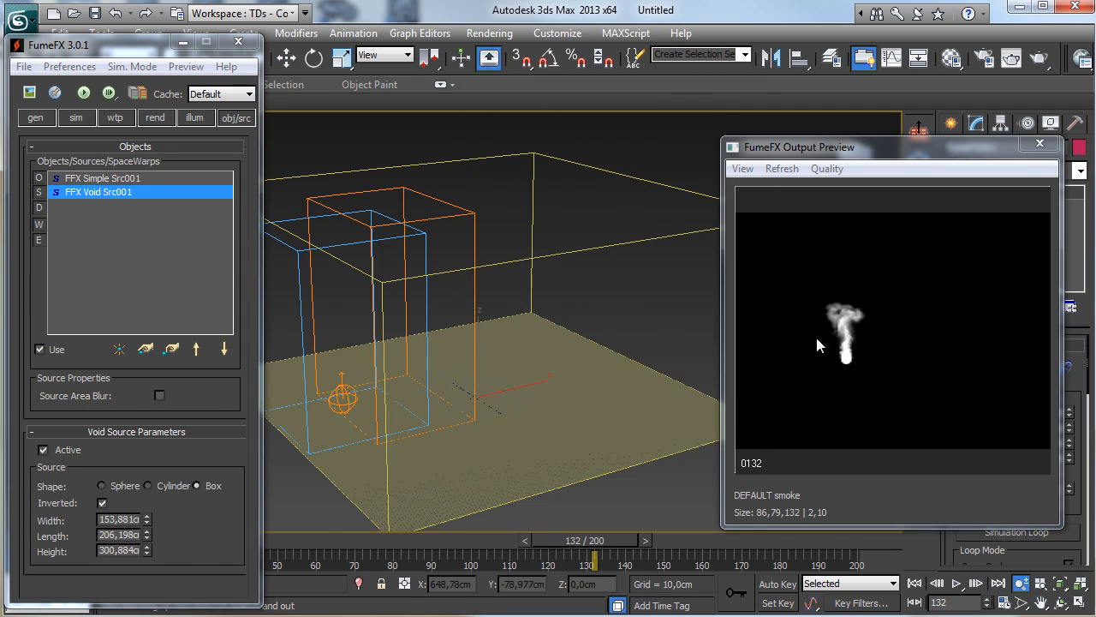
{"action": "left_click_drag", "start_coordinate": [355, 350], "coordinate": [346, 299]}
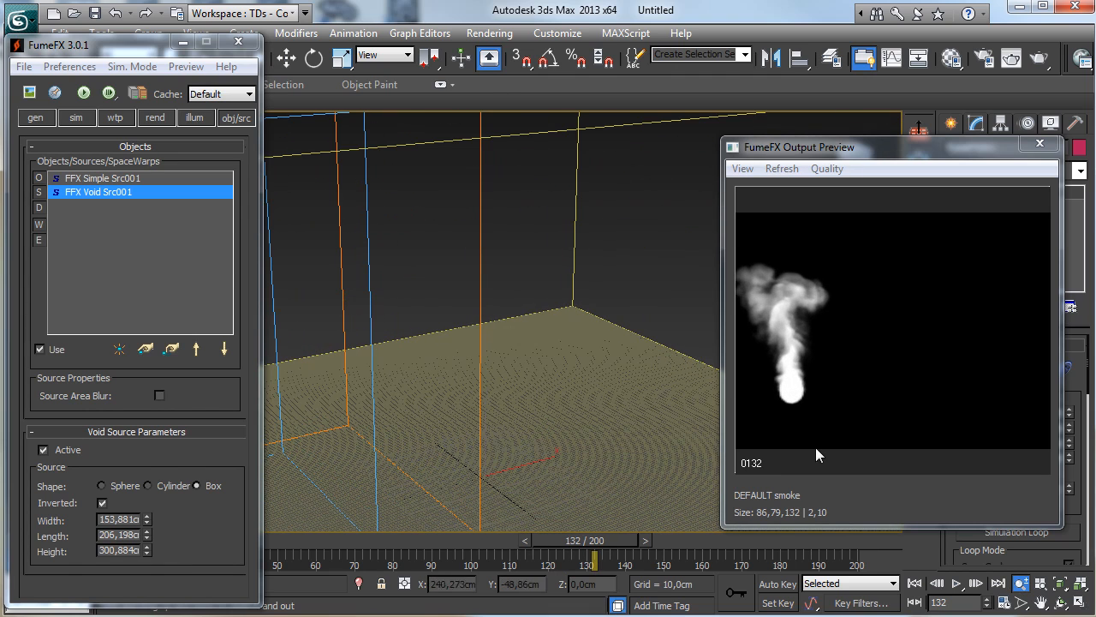
{"action": "left_click", "coordinate": [1042, 604]}
{"action": "left_click_drag", "start_coordinate": [607, 421], "coordinate": [650, 378]}
{"action": "mouse_move", "coordinate": [564, 548]}
{"action": "left_mouse_down"}
{"action": "mouse_move", "coordinate": [525, 548]}
{"action": "mouse_move", "coordinate": [553, 548]}
{"action": "left_mouse_up"}
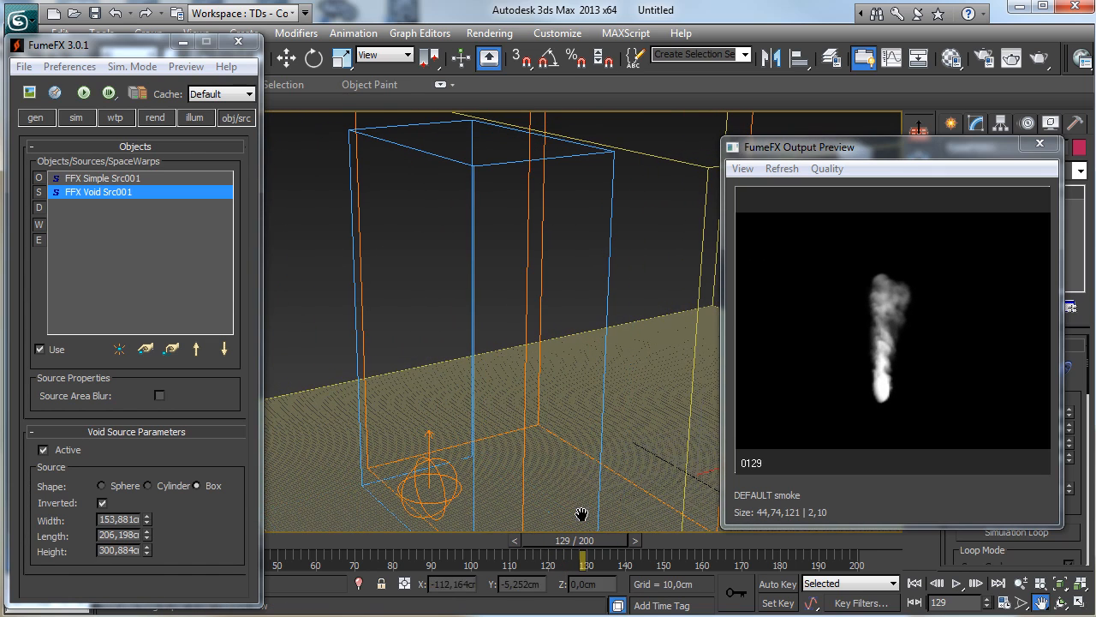
{"action": "left_click", "coordinate": [1061, 603]}
{"action": "left_click_drag", "start_coordinate": [441, 336], "coordinate": [553, 332]}
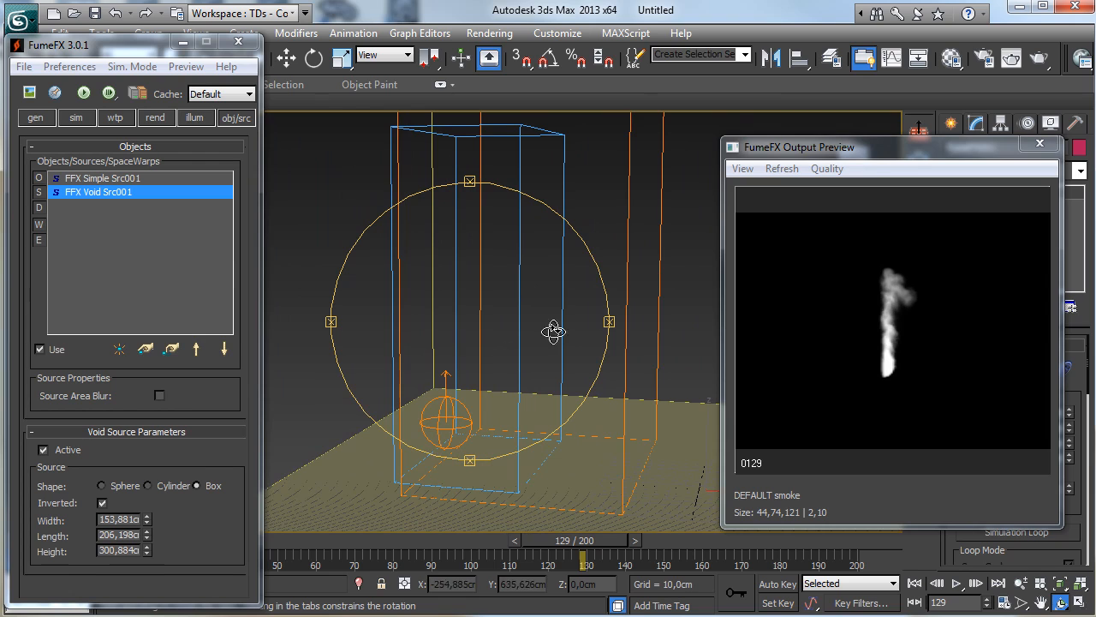
{"action": "left_click", "coordinate": [1021, 583]}
{"action": "left_click_drag", "start_coordinate": [466, 354], "coordinate": [459, 310]}
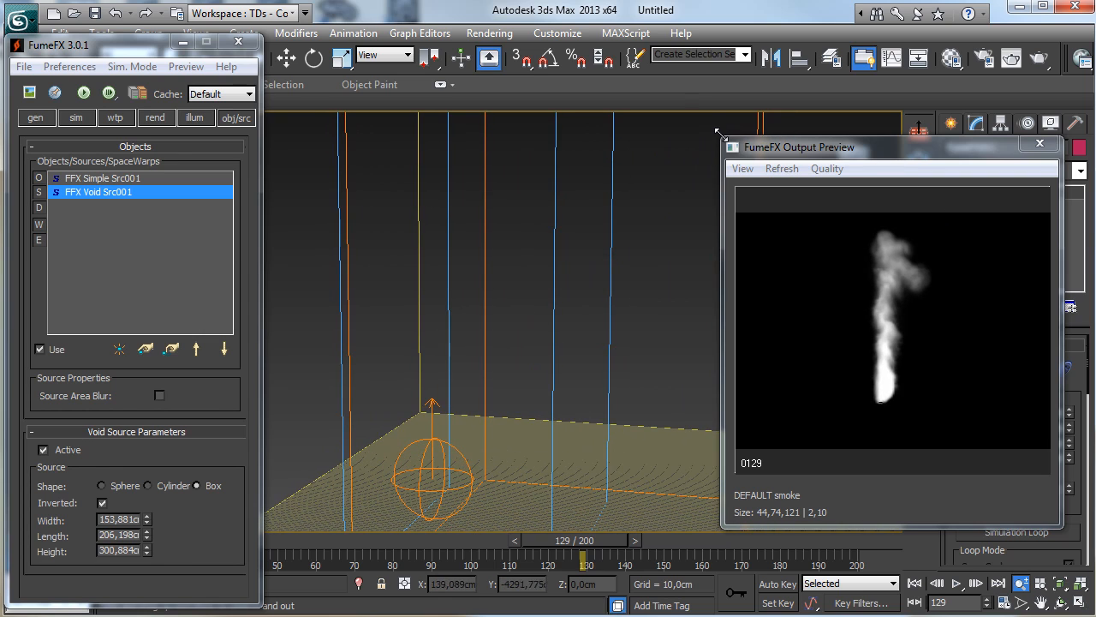
Enlarge the FumeFX output preview window and reposition it, and shorten the FumeFX settings window from its upper edge.
{"action": "left_click_drag", "start_coordinate": [721, 134], "coordinate": [662, 79]}
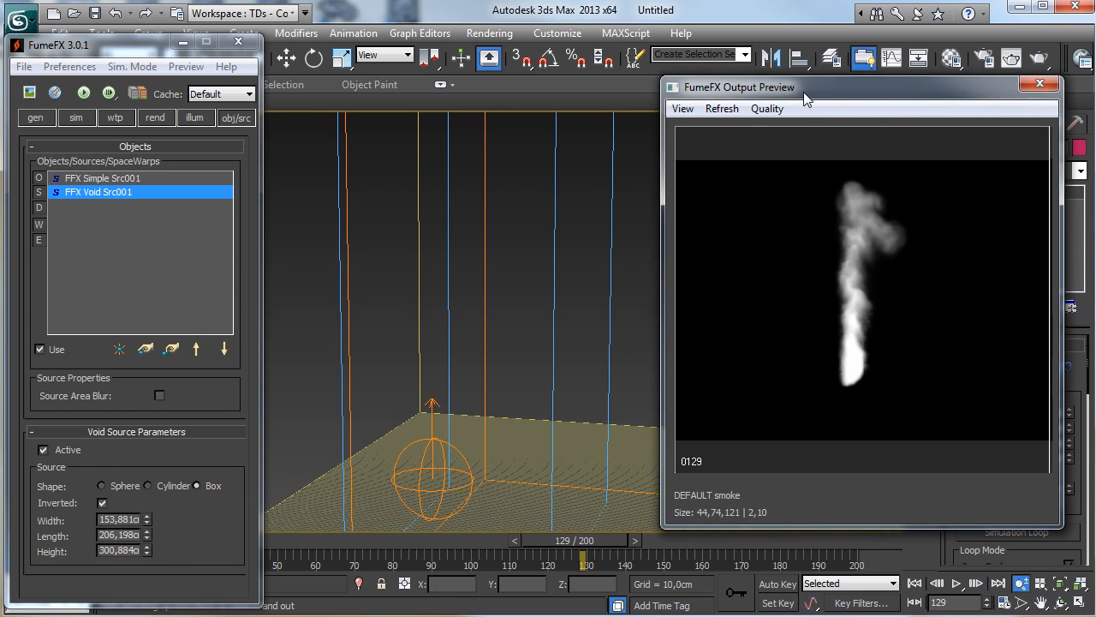
{"action": "left_click_drag", "start_coordinate": [805, 100], "coordinate": [755, 126]}
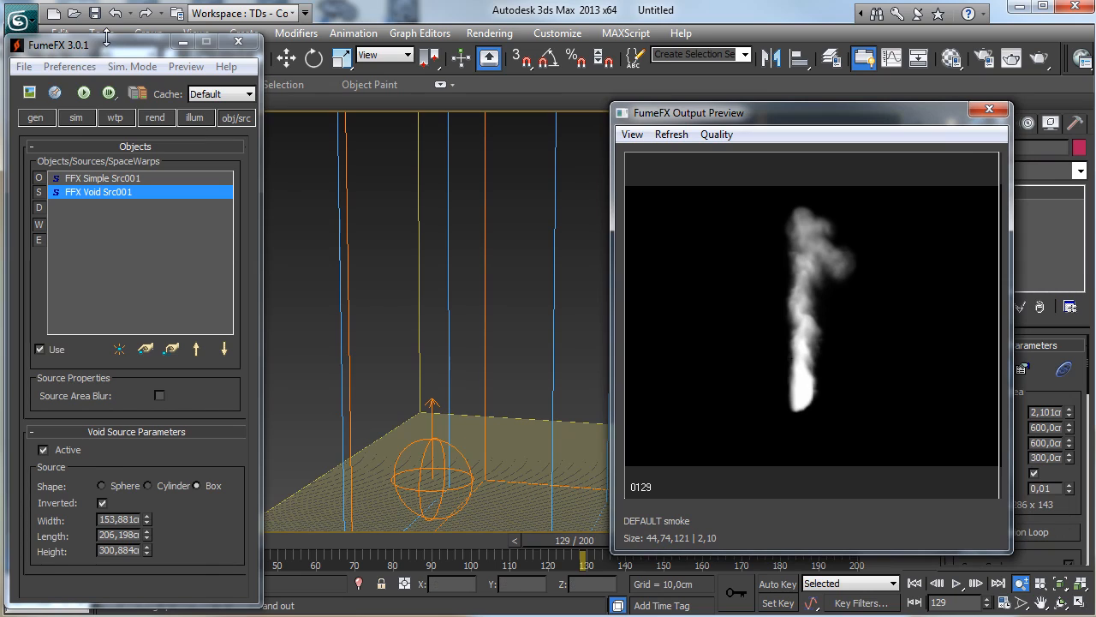
{"action": "left_click_drag", "start_coordinate": [106, 38], "coordinate": [104, 85]}
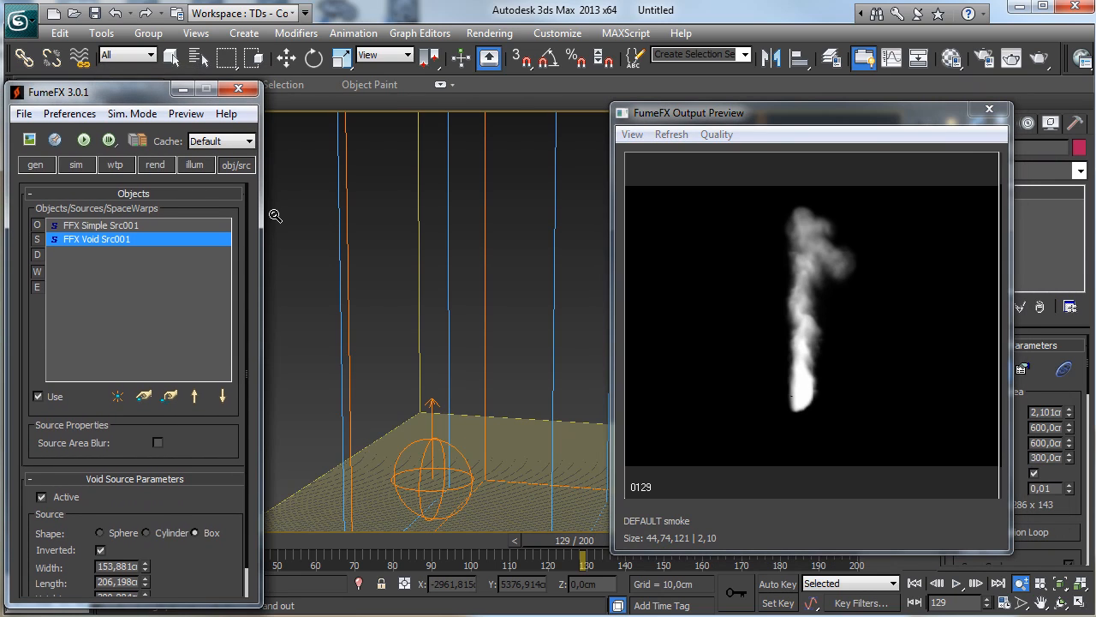